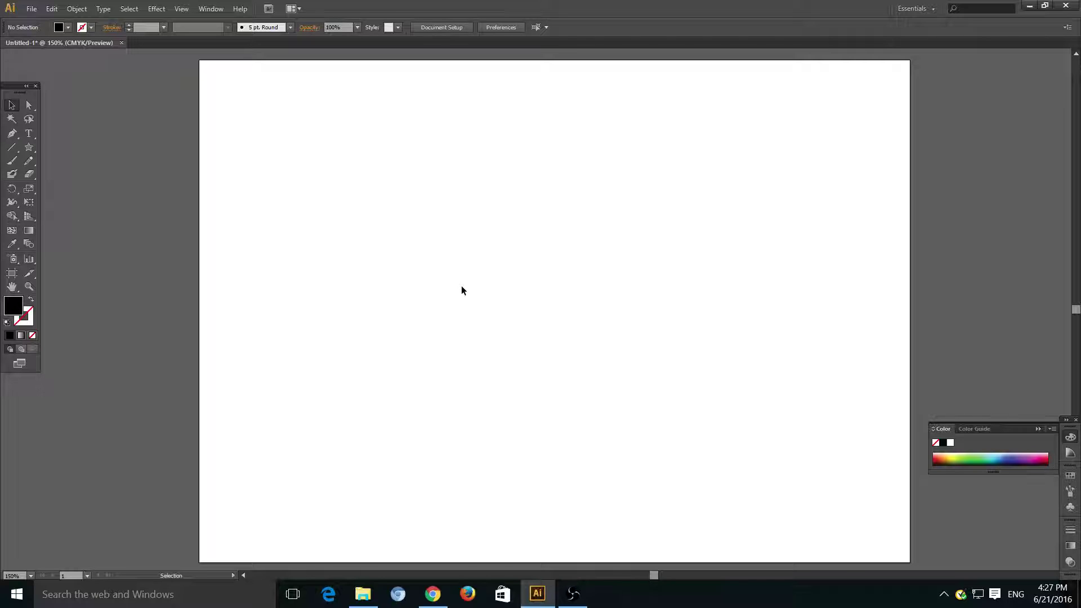
Draw a black five-pointed star about 301 by 286 px in the middle of the artboard.
click(30, 147)
drag(439, 215, 555, 288)
click(11, 105)
drag(495, 222, 549, 319)
click(745, 320)
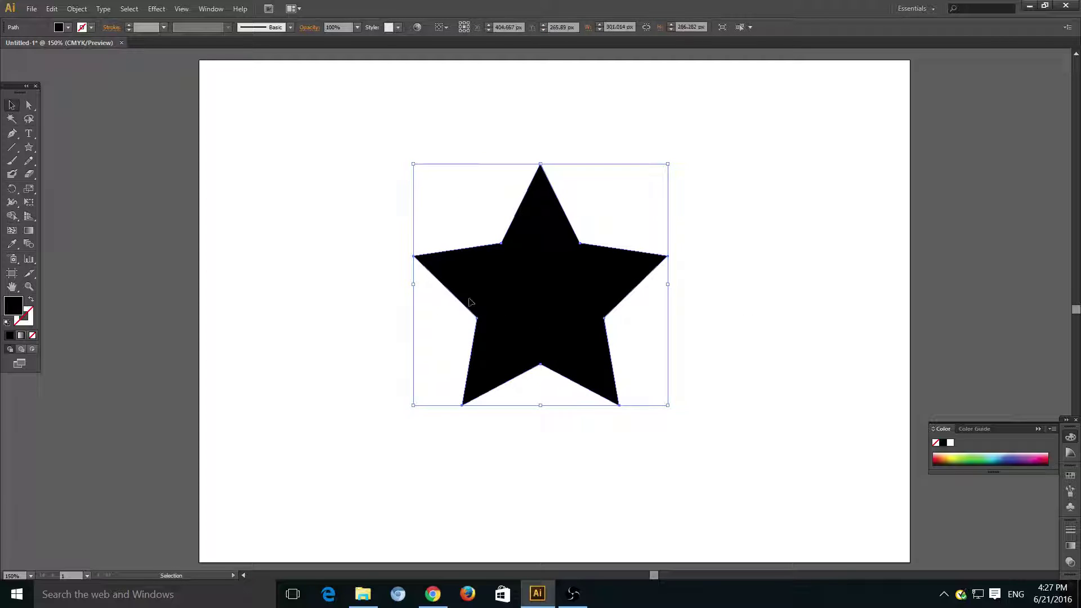
click(11, 134)
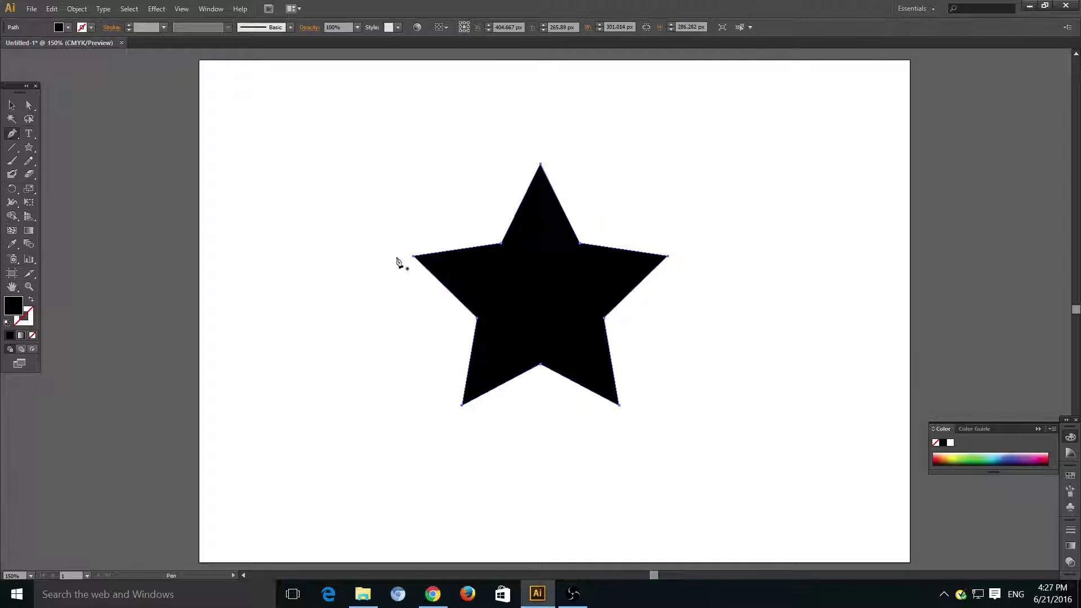
click(413, 258)
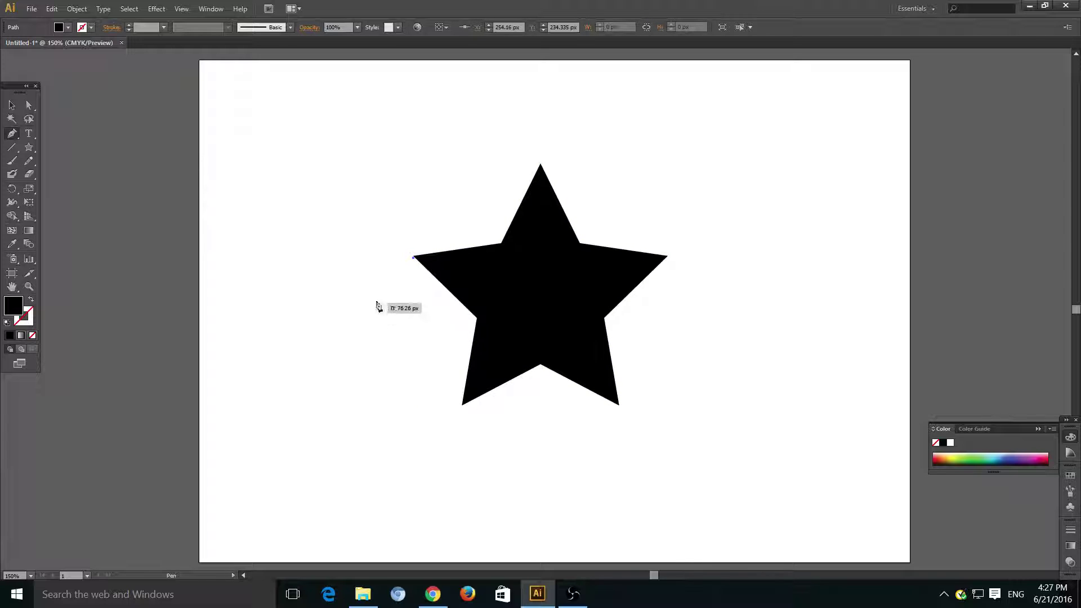
key(ctrl+z)
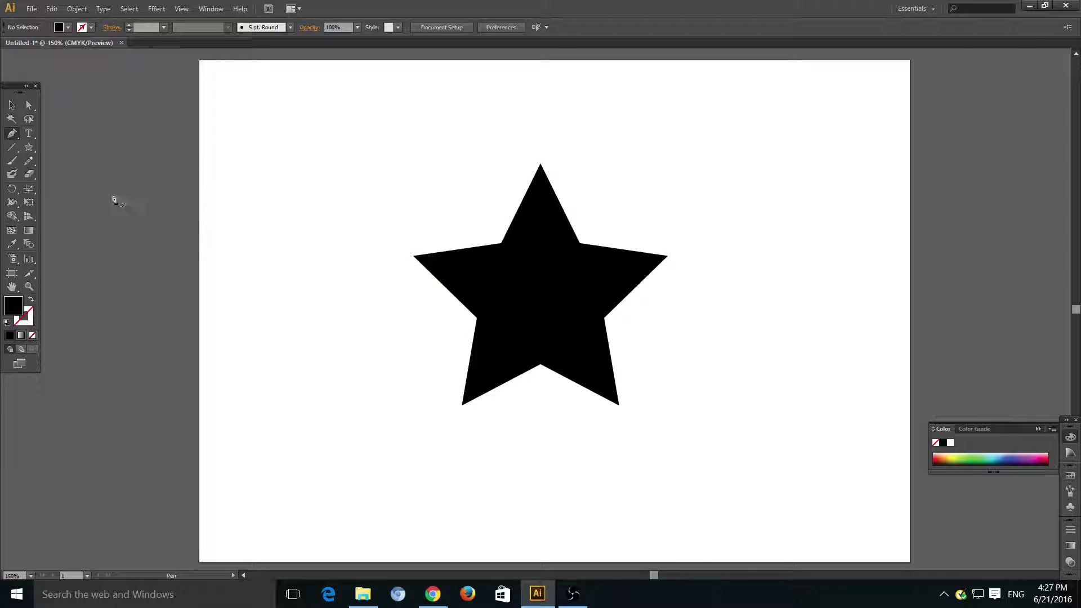
click(413, 257)
key(ctrl+z)
Delete the star's anchor points with the Pen tool, keeping only the three that form the top point's triangle.
click(12, 106)
click(470, 276)
click(11, 133)
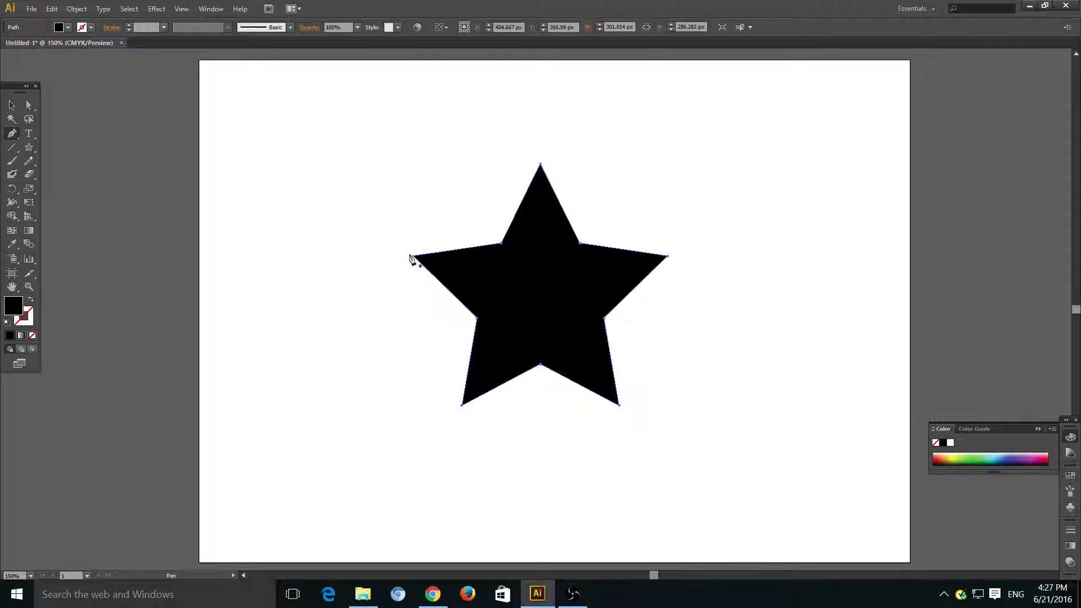
click(413, 258)
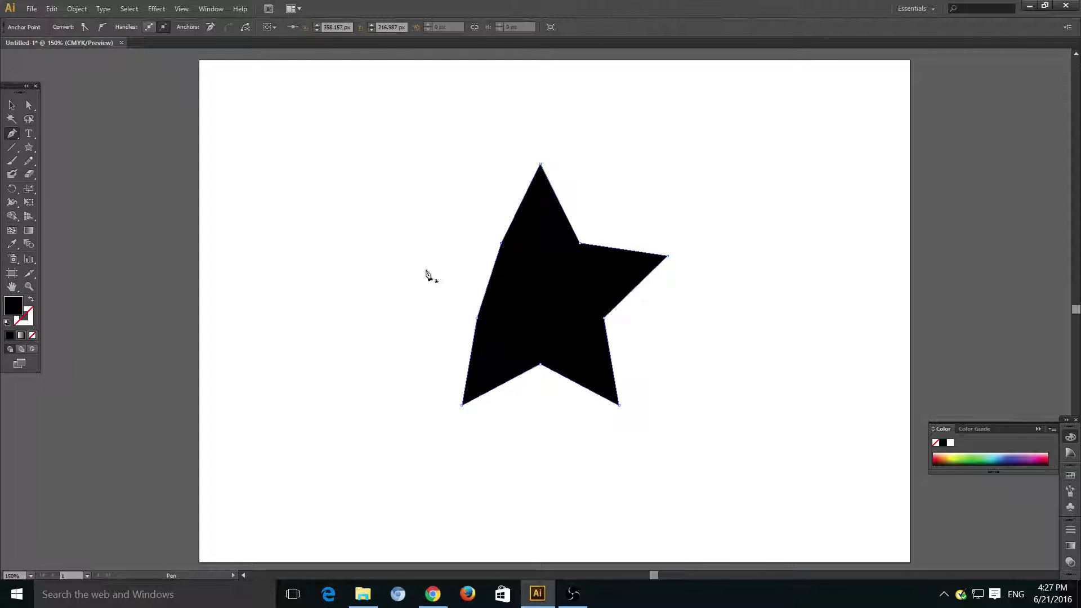
click(462, 405)
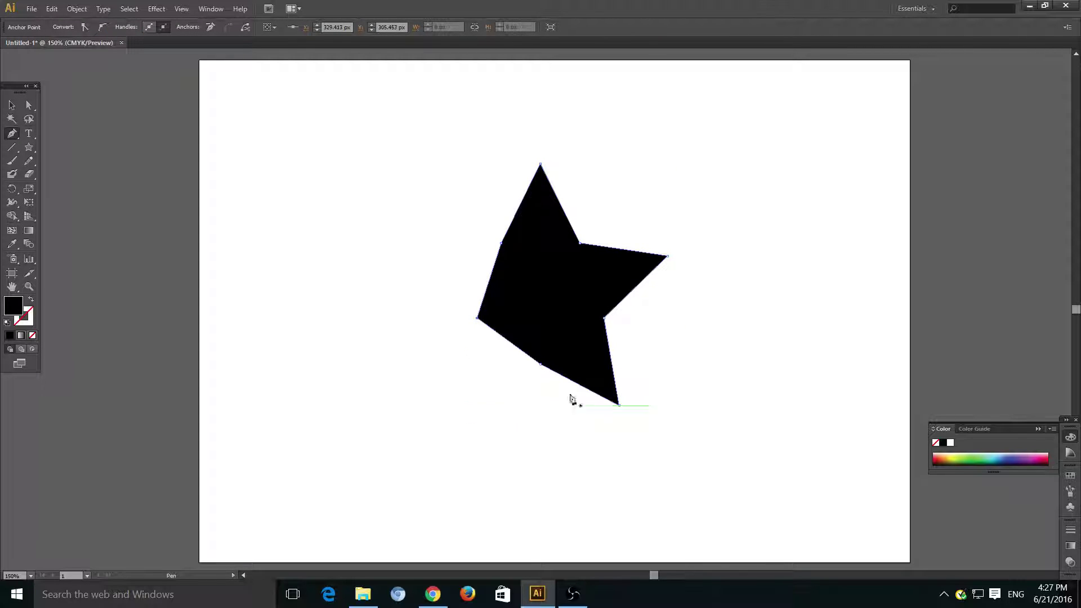
click(619, 405)
click(668, 257)
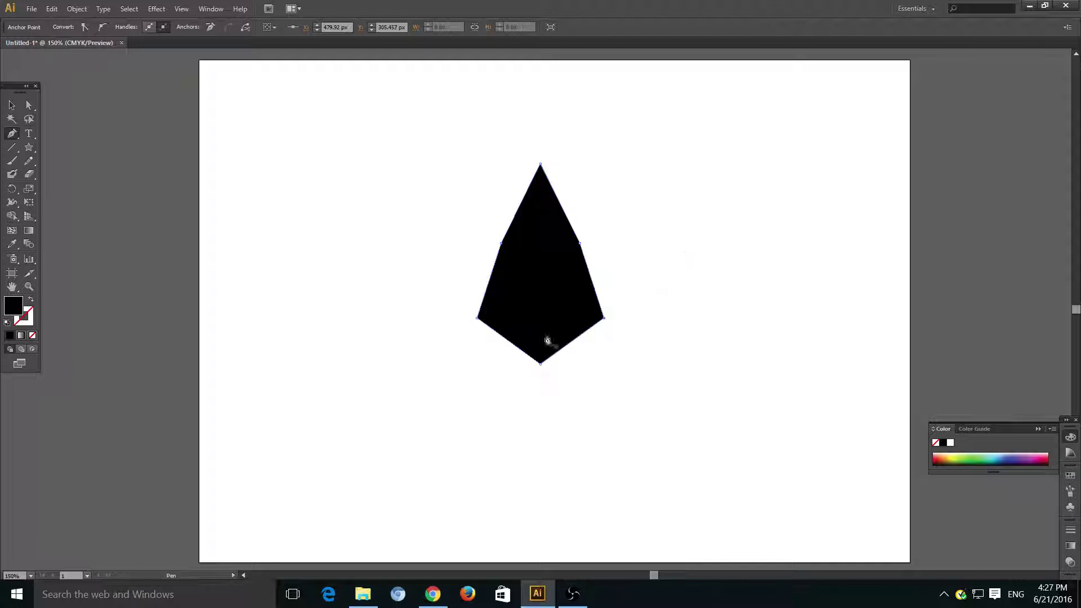
click(539, 366)
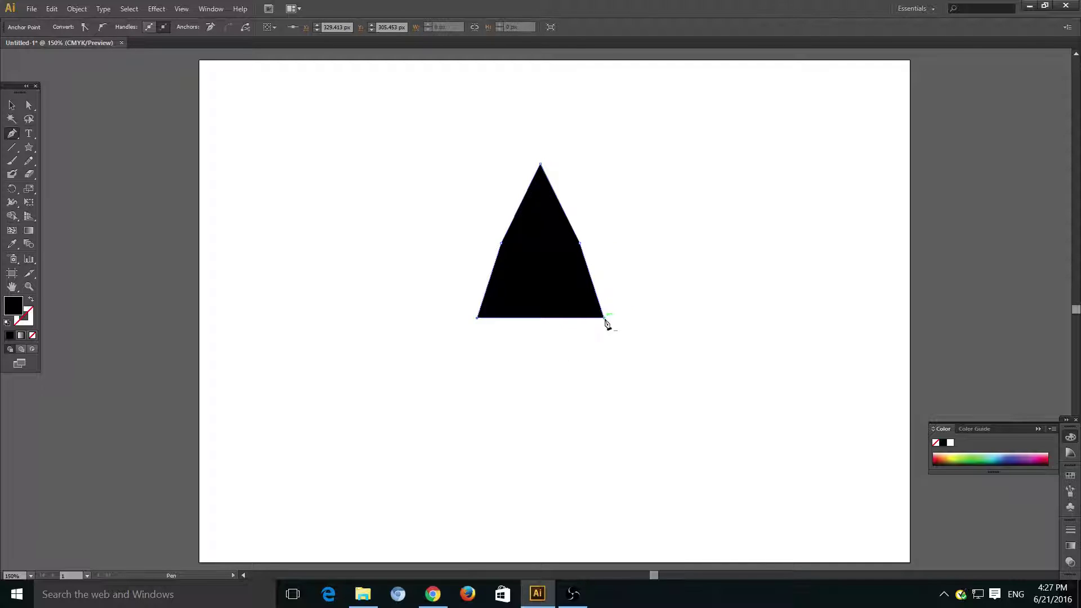
click(605, 320)
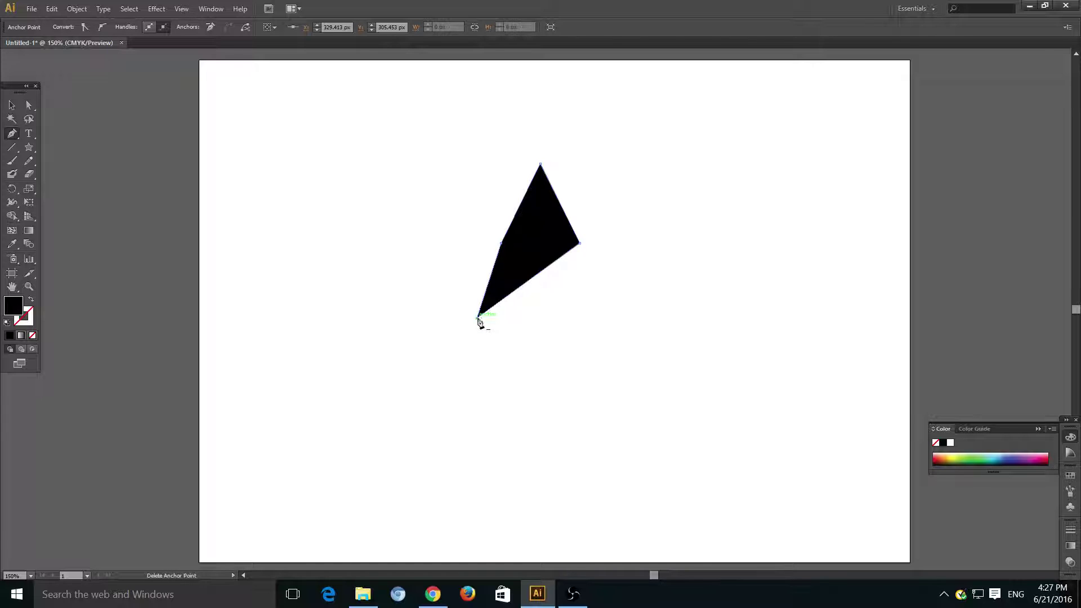
click(478, 318)
click(12, 105)
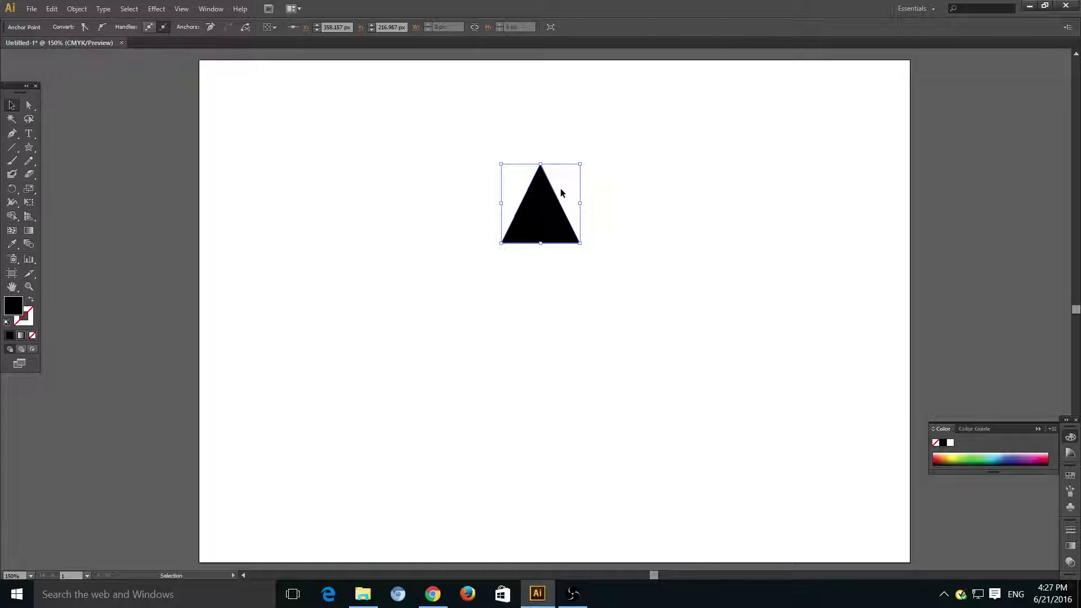
Move the triangle toward the artboard's upper left and place a copy beside it with their base corners touching.
click(538, 168)
click(542, 132)
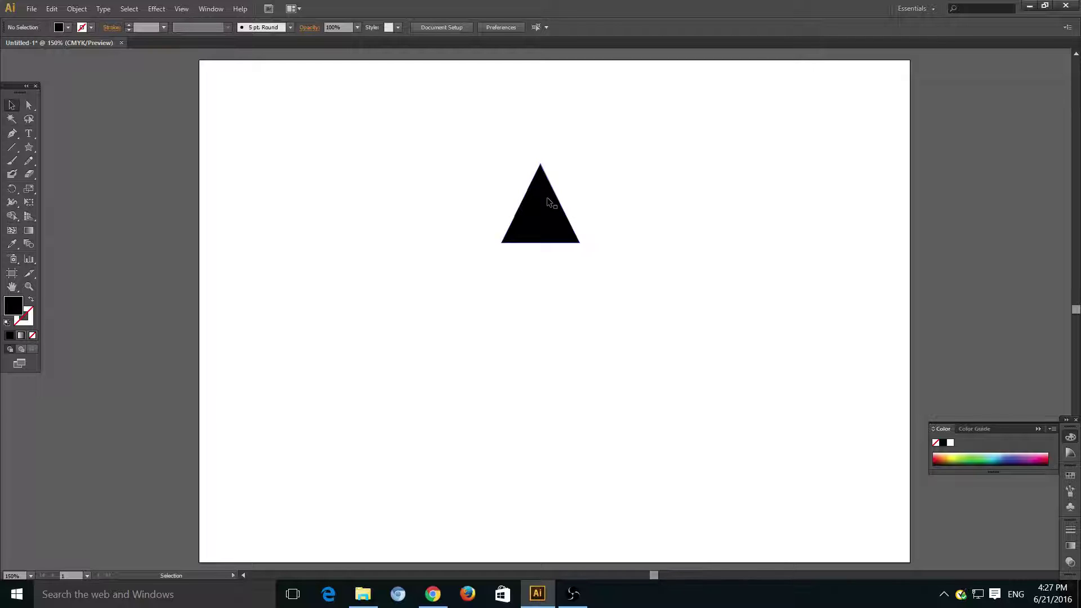
drag(539, 211, 483, 174)
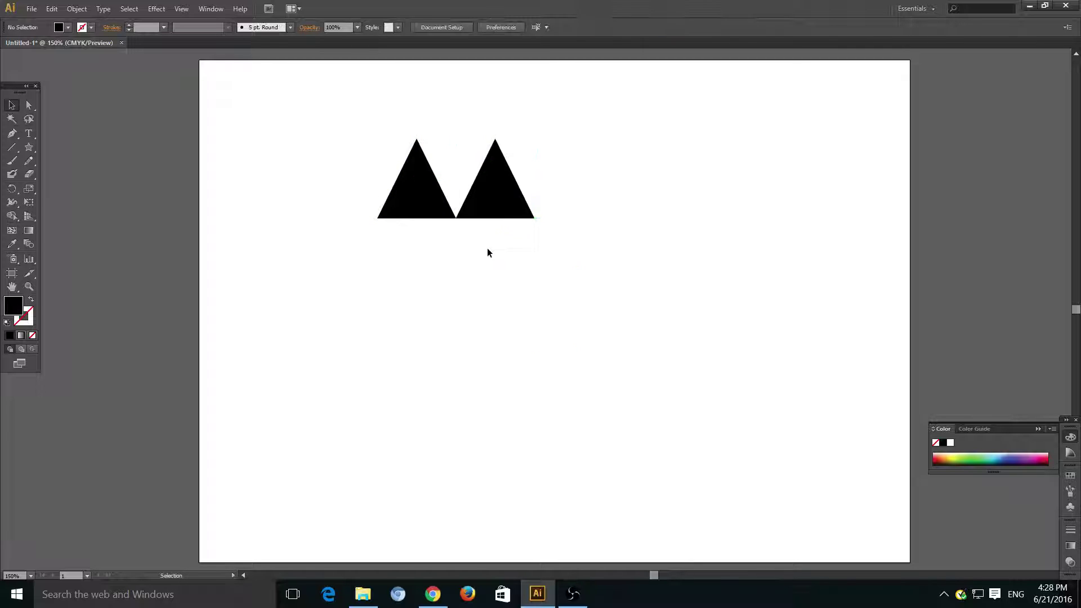
Fill the left triangle with red, hex EF2222.
click(396, 210)
double_click(16, 302)
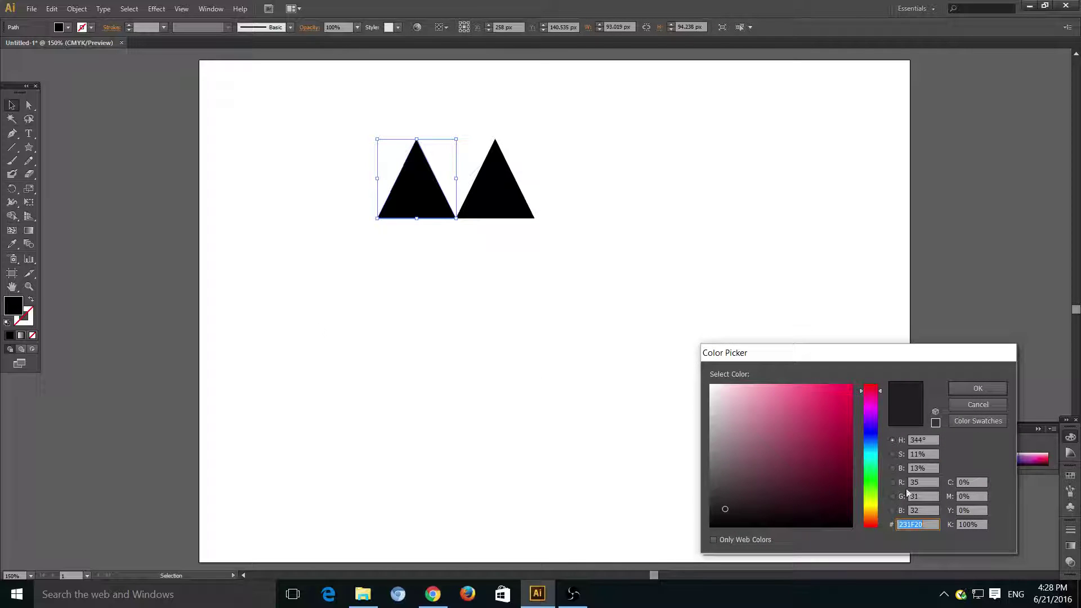
drag(878, 415, 872, 381)
click(827, 393)
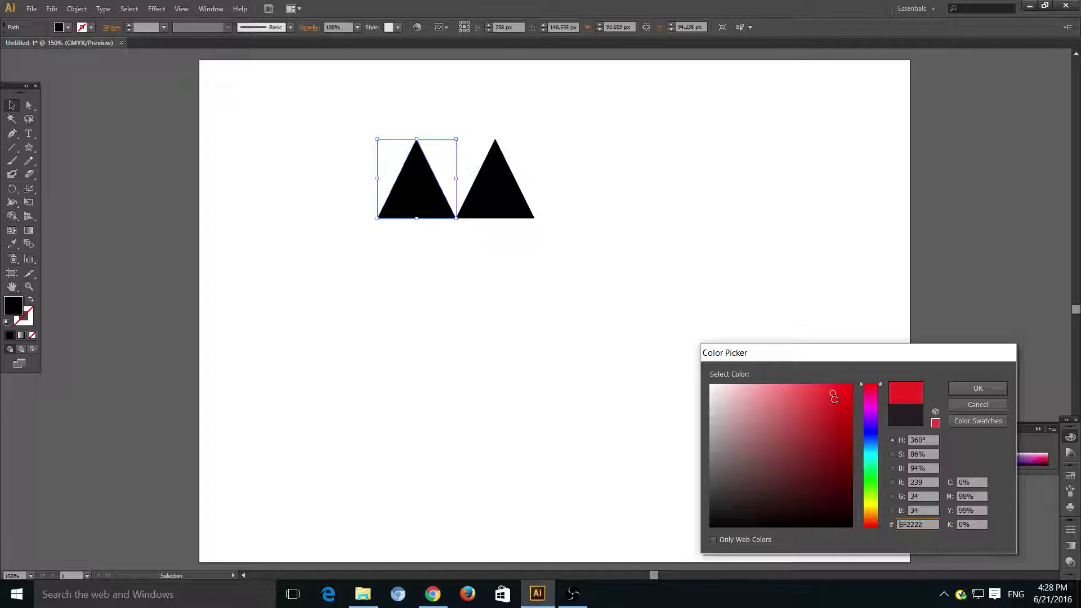
click(960, 390)
click(618, 353)
Reflect the black triangle across the horizontal axis so it points downward.
click(507, 200)
click(86, 10)
mouse_move(103, 10)
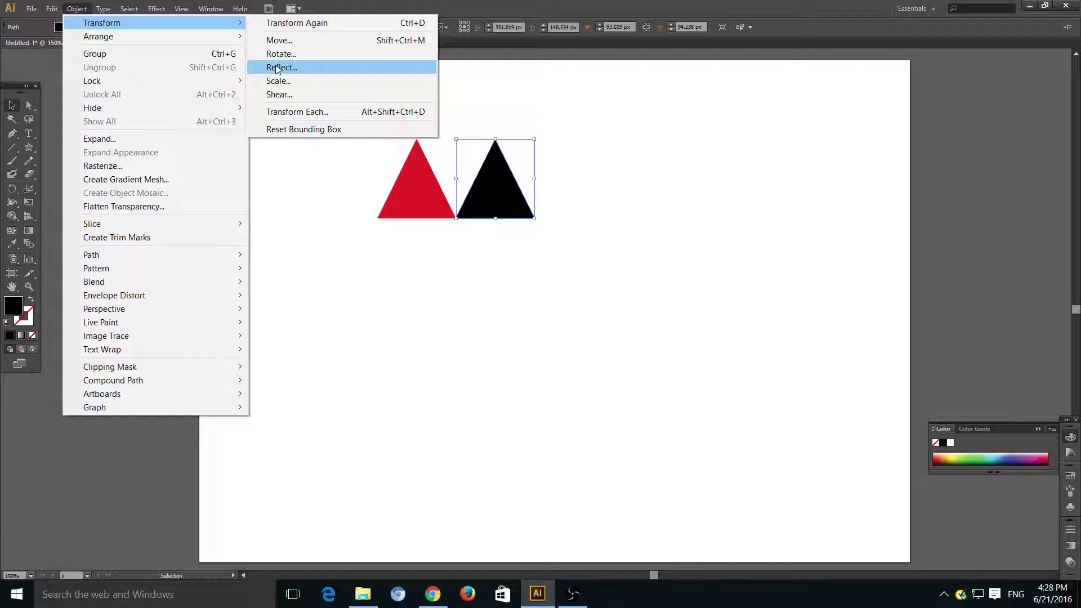
click(277, 68)
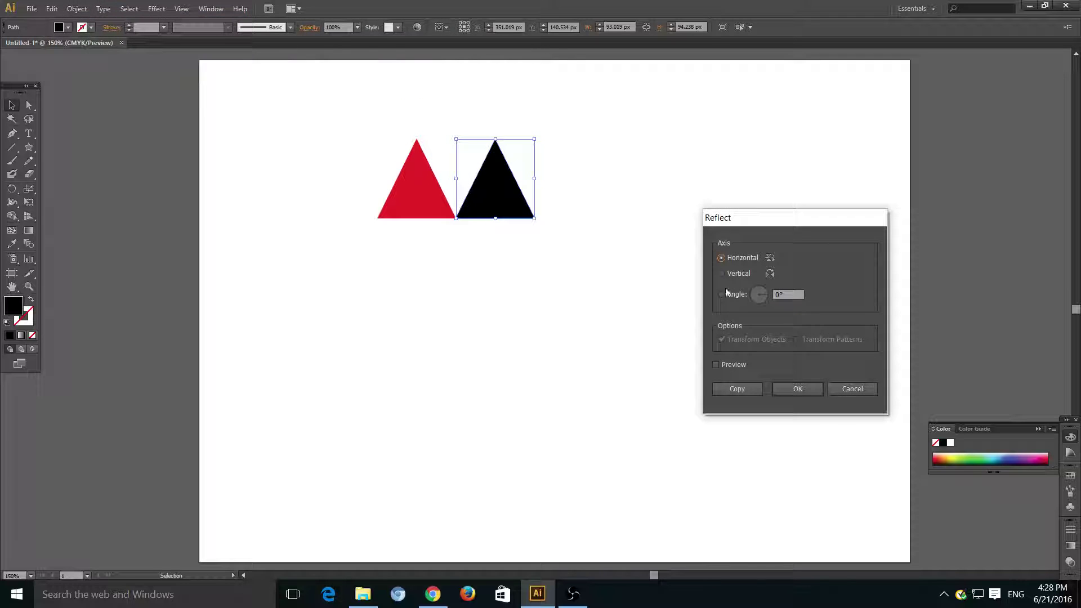
click(783, 387)
Move the inverted black triangle left until its slanted edge meets the red triangle's right edge.
drag(483, 175, 465, 175)
key(shift+Left)
key(shift+Left)
key(shift+Left)
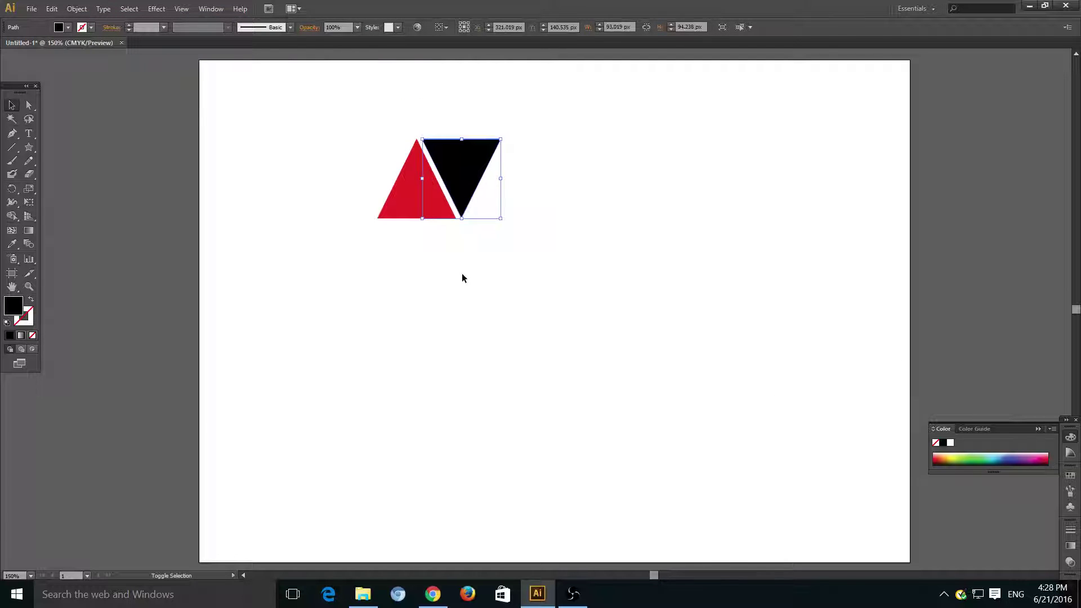
key(Right)
key(Right)
key(Right)
click(462, 268)
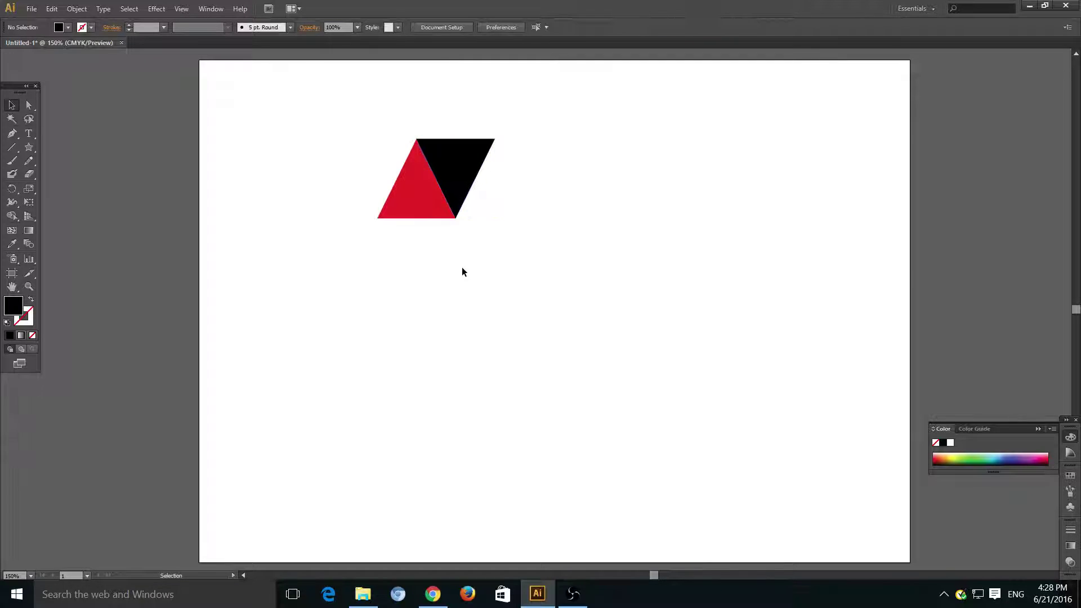
Fill the inverted black triangle with a light orange.
click(462, 181)
double_click(21, 308)
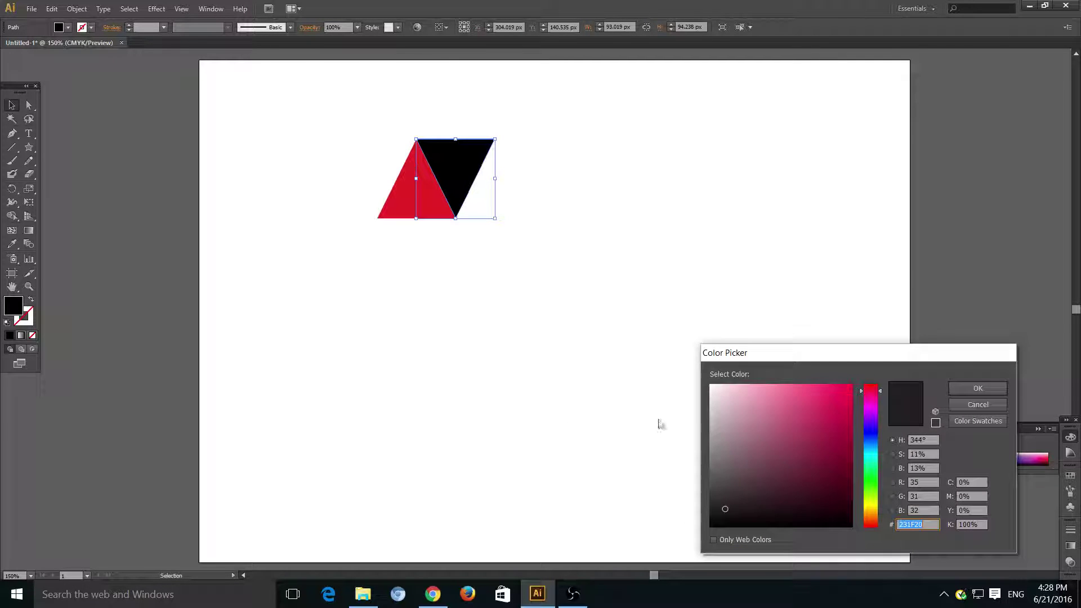
drag(866, 480, 872, 517)
click(829, 391)
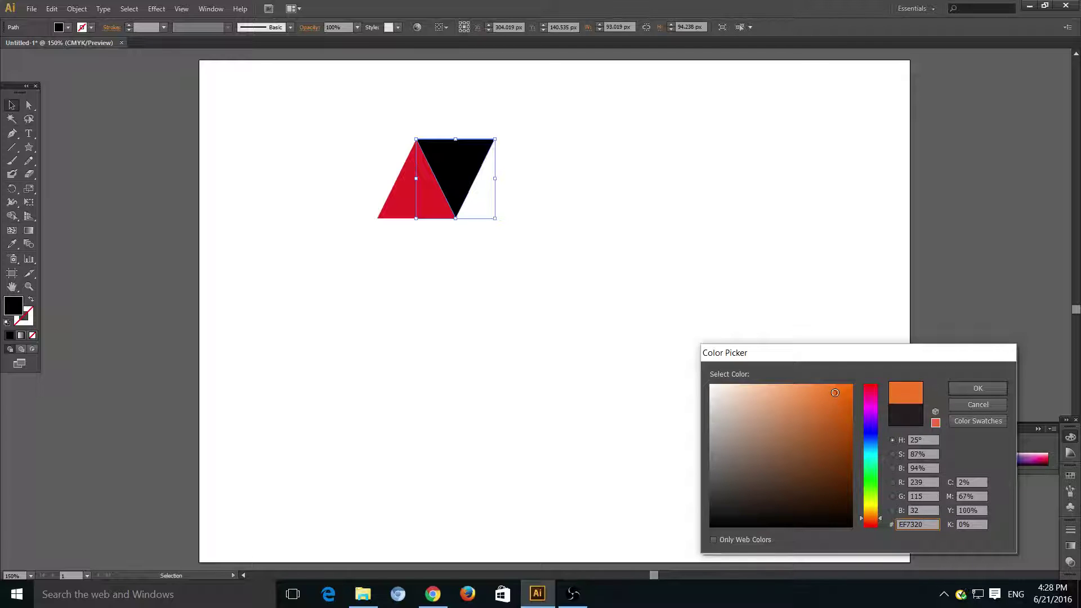
click(978, 389)
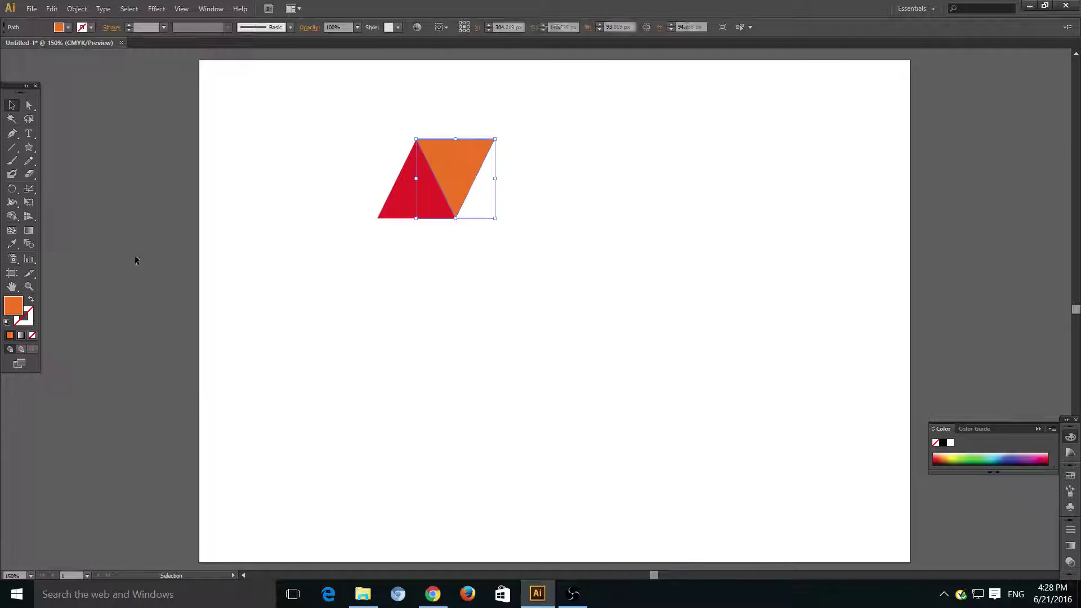
double_click(13, 307)
click(823, 386)
click(978, 389)
click(529, 354)
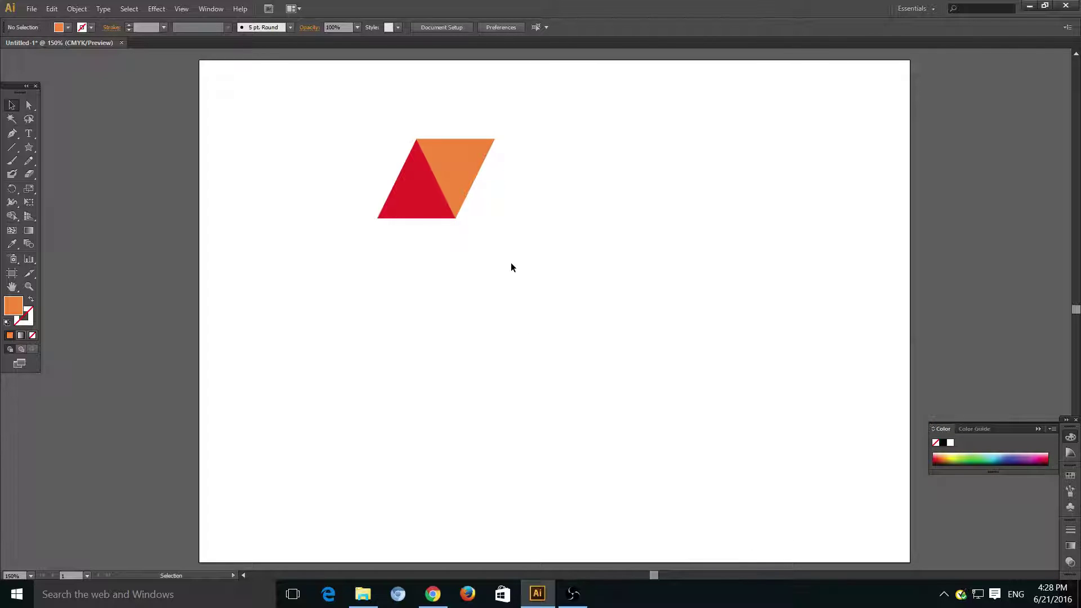
Nudge the orange triangle to align it with the red triangle's slanted edge.
click(465, 185)
key(Right)
key(Down)
click(483, 251)
drag(461, 181, 461, 180)
click(485, 261)
Try to group the red and orange triangles.
drag(509, 268, 431, 185)
key(ctrl+g)
click(470, 234)
click(466, 199)
click(466, 233)
drag(463, 231, 370, 137)
click(455, 278)
Try shifting the orange triangle slightly right along the red triangle's edge, and nudge it back.
key(ctrl+equal)
key(ctrl+equal)
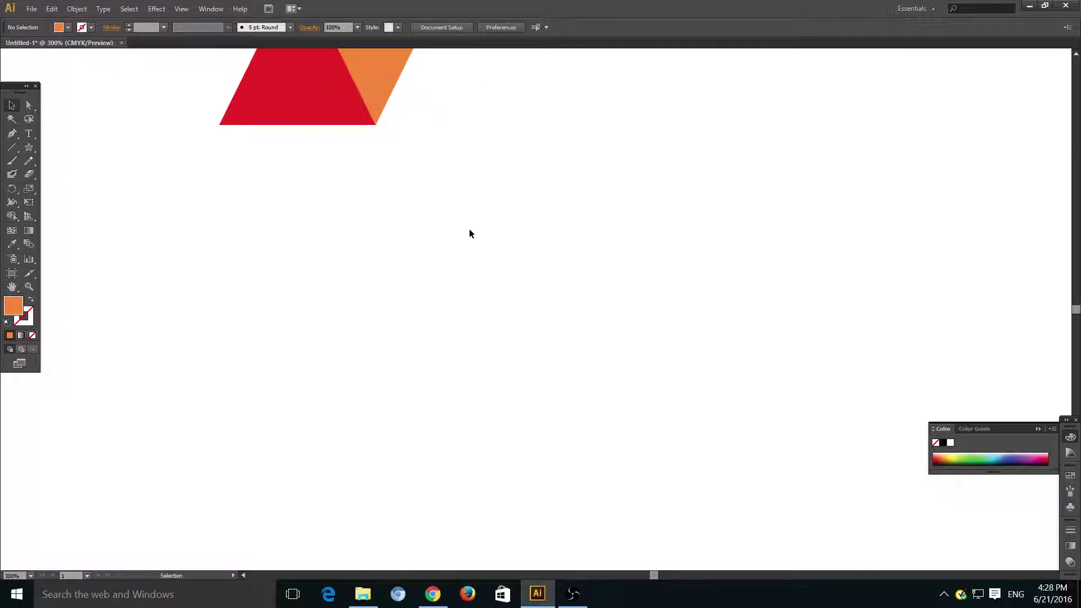
scroll(470, 233, up, 3)
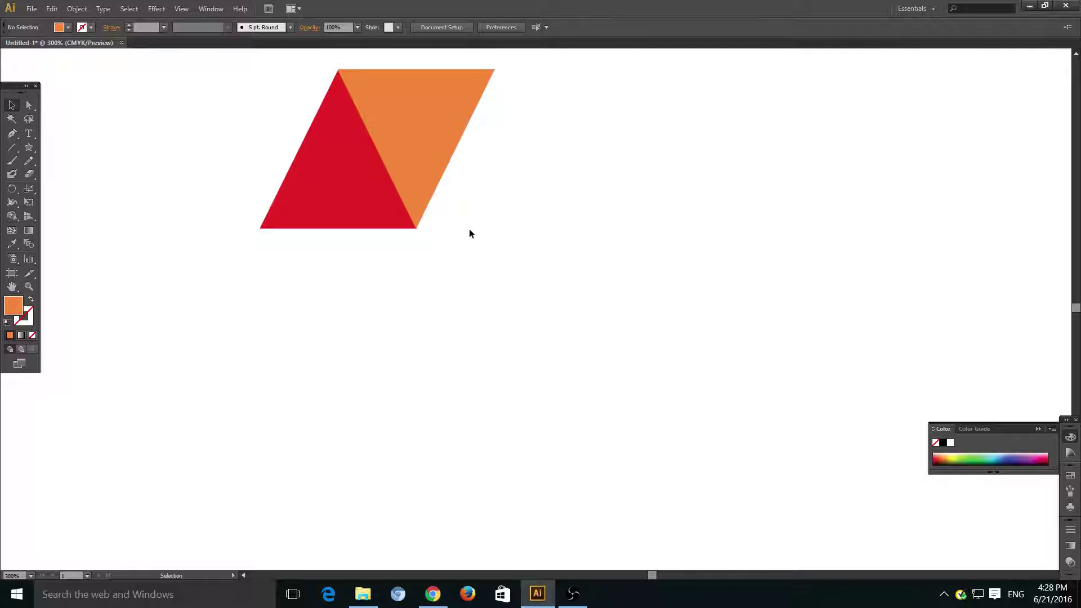
scroll(470, 233, up, 1)
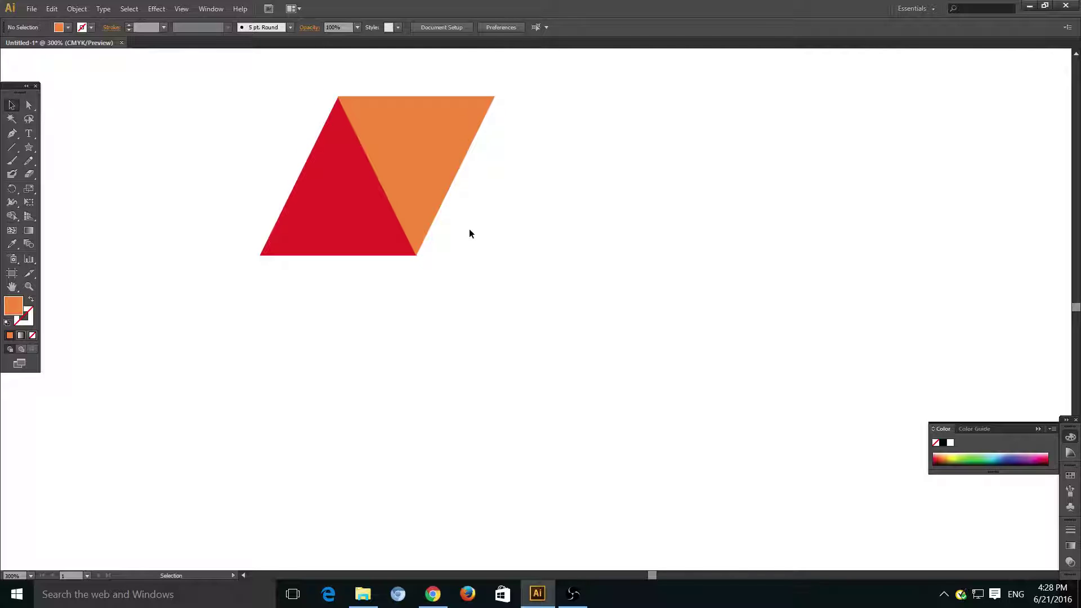
scroll(469, 232, up, 2)
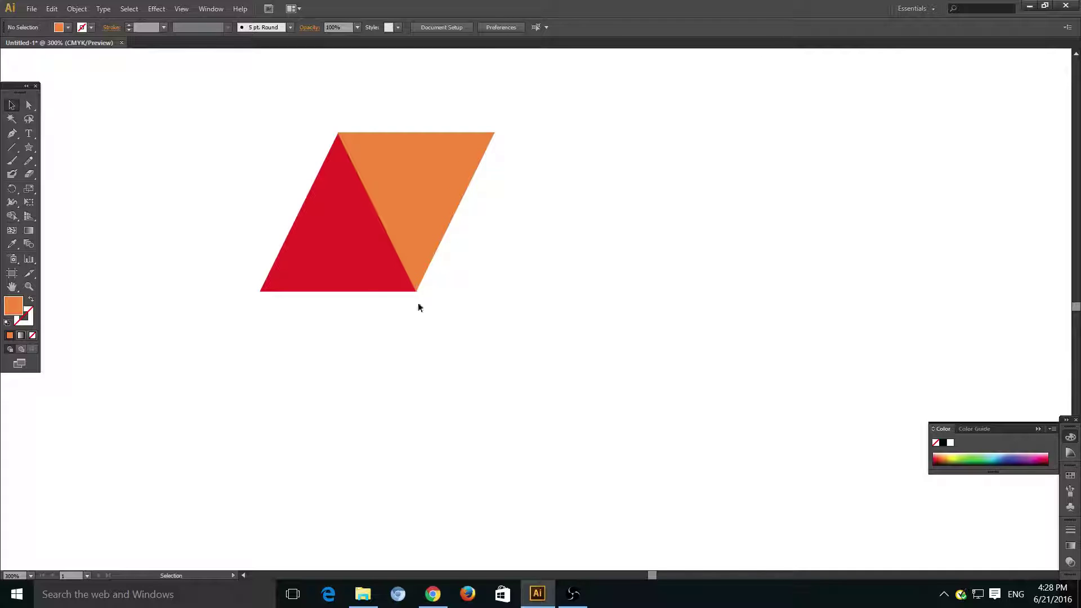
drag(418, 257, 419, 258)
click(404, 367)
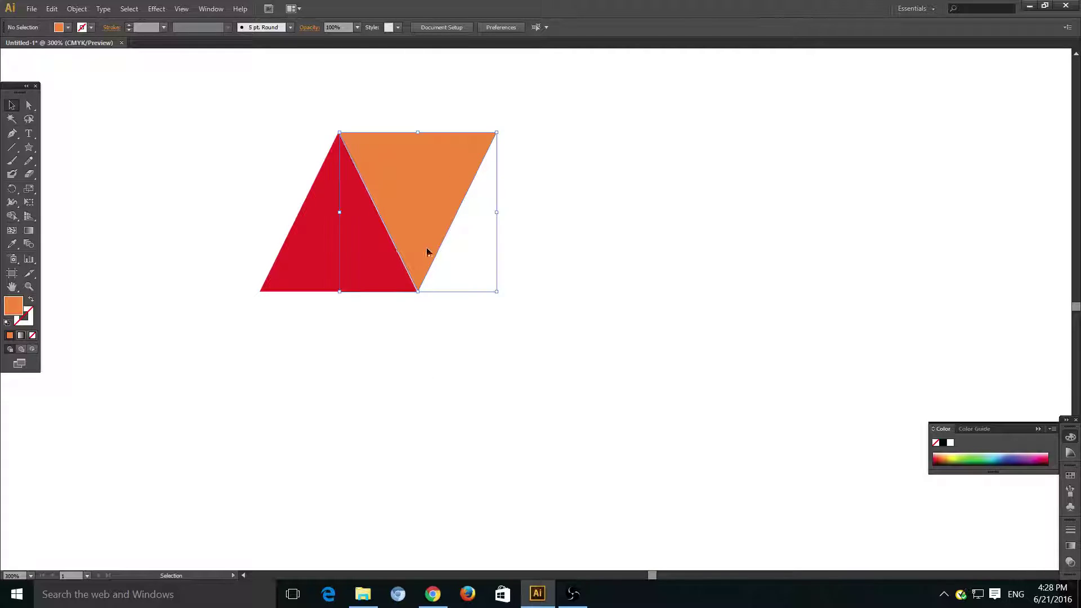
click(416, 285)
key(Left)
click(419, 380)
click(405, 247)
click(469, 347)
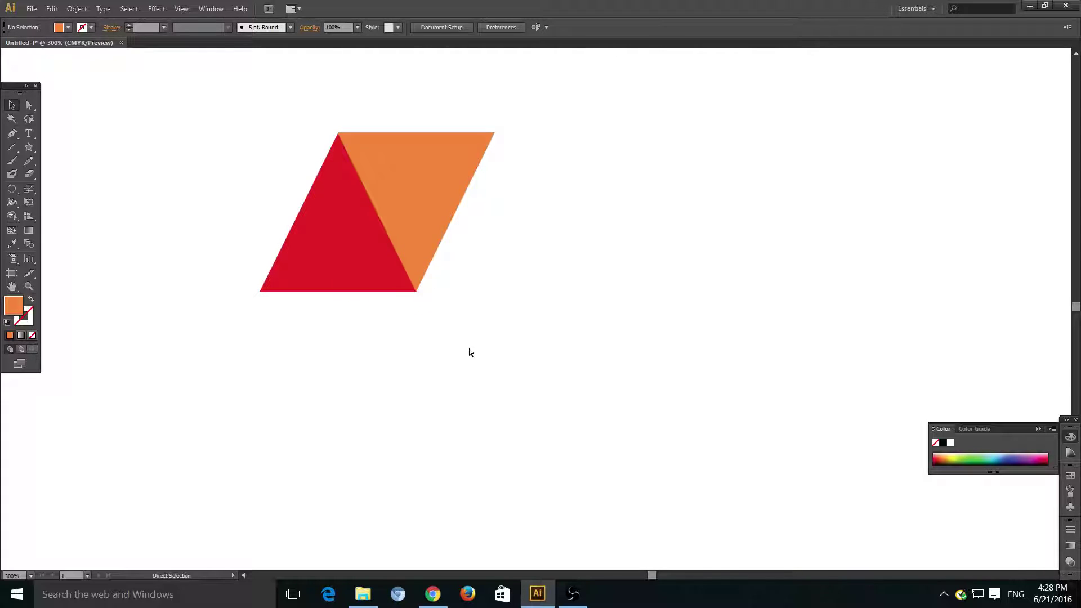
Duplicate the red and orange triangle pair and place the copy flush against the pair's right edge.
key(ctrl+1)
key(ctrl+plus)
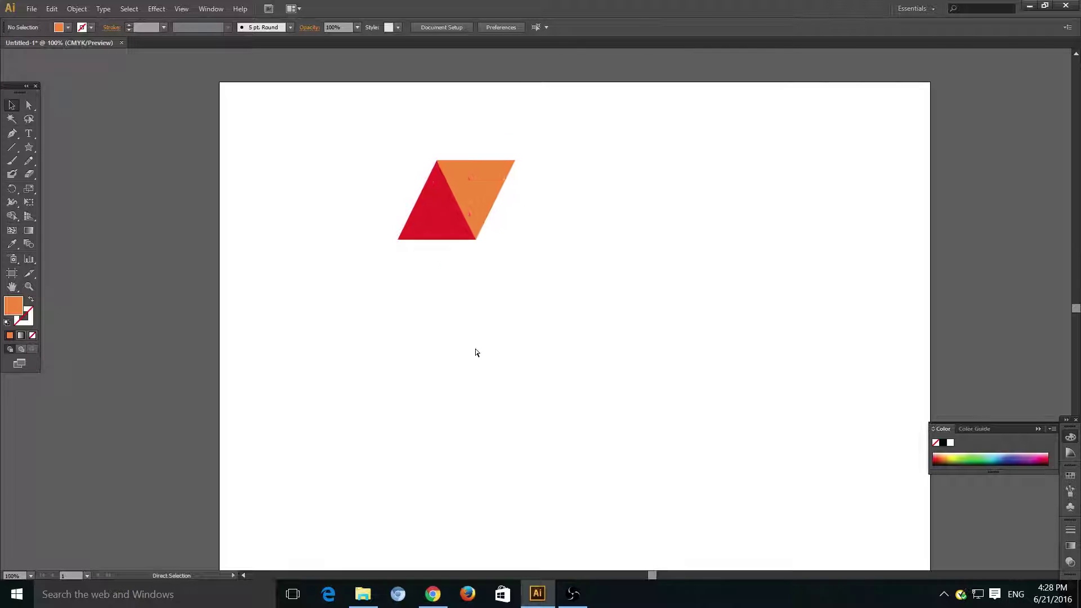
key(ctrl+a)
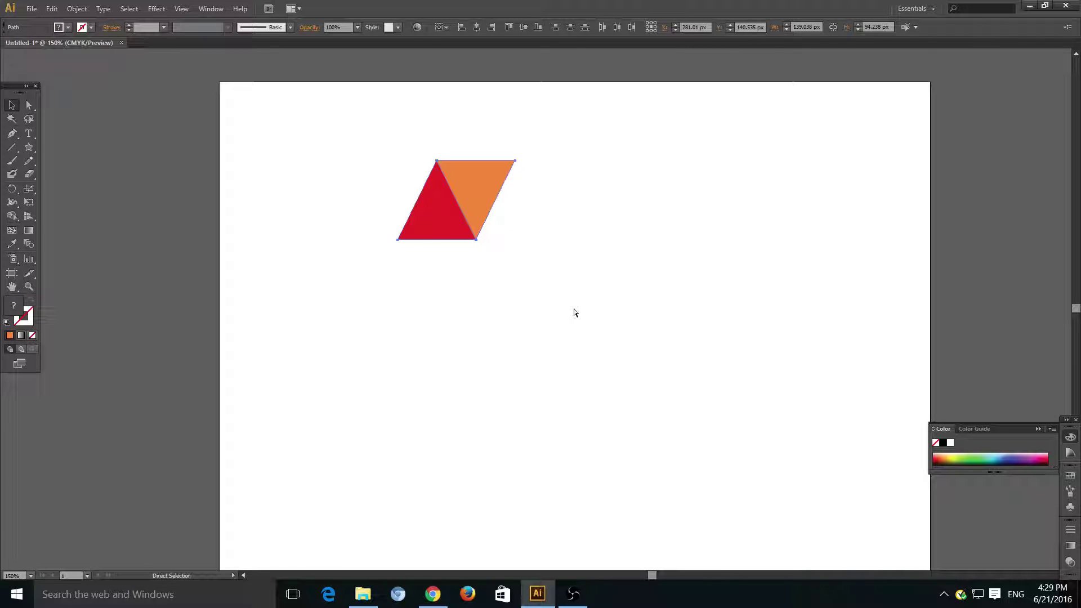
key(ctrl+c)
key(ctrl+v)
drag(552, 294, 552, 187)
Copy the four-triangle strip and attach the duplicate to its right end, making a strip of eight triangles.
click(591, 286)
drag(603, 276, 385, 147)
key(ctrl+c)
click(502, 302)
key(ctrl+v)
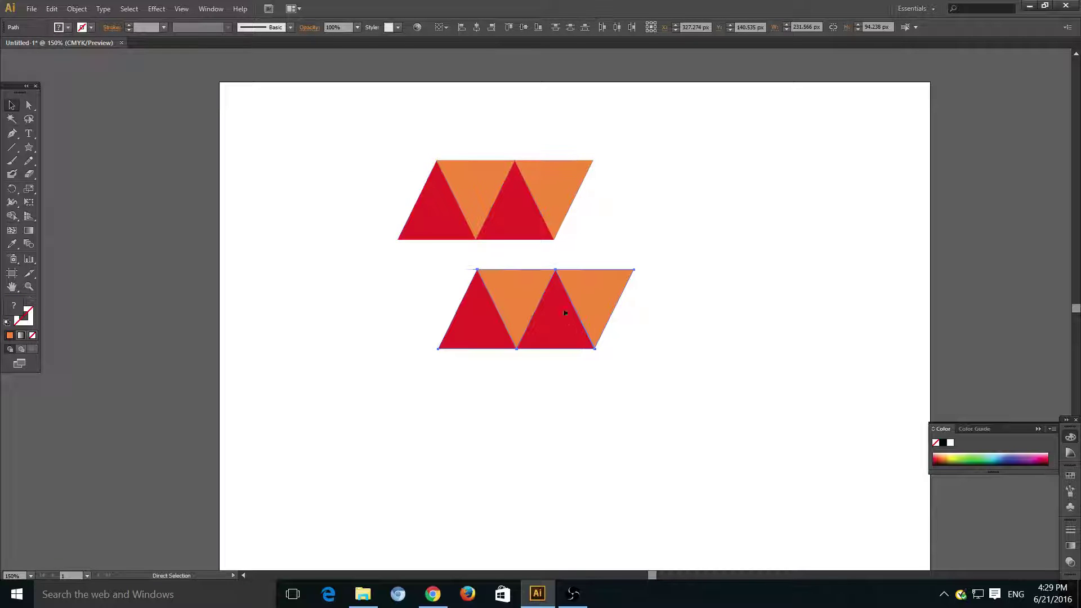
drag(521, 313, 640, 204)
click(637, 267)
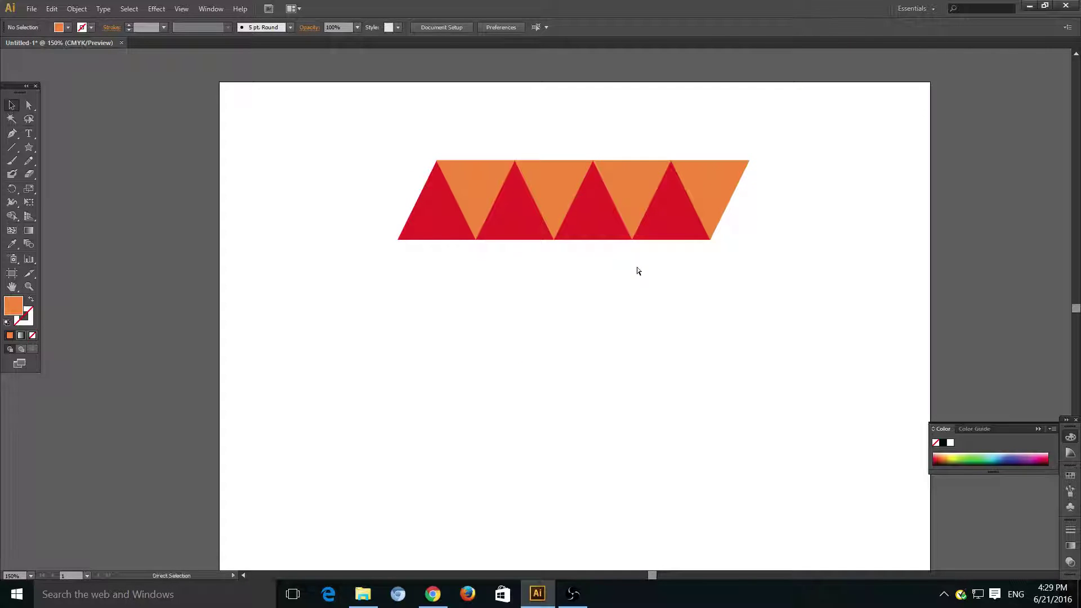
Paste another four-triangle copy and attach it to the strip's right end, extending the row to twelve triangles.
key(ctrl+v)
drag(580, 287, 857, 176)
click(850, 314)
Select the whole twelve-triangle strip and scale it down proportionally to about 243 by 38 px.
drag(884, 285, 393, 135)
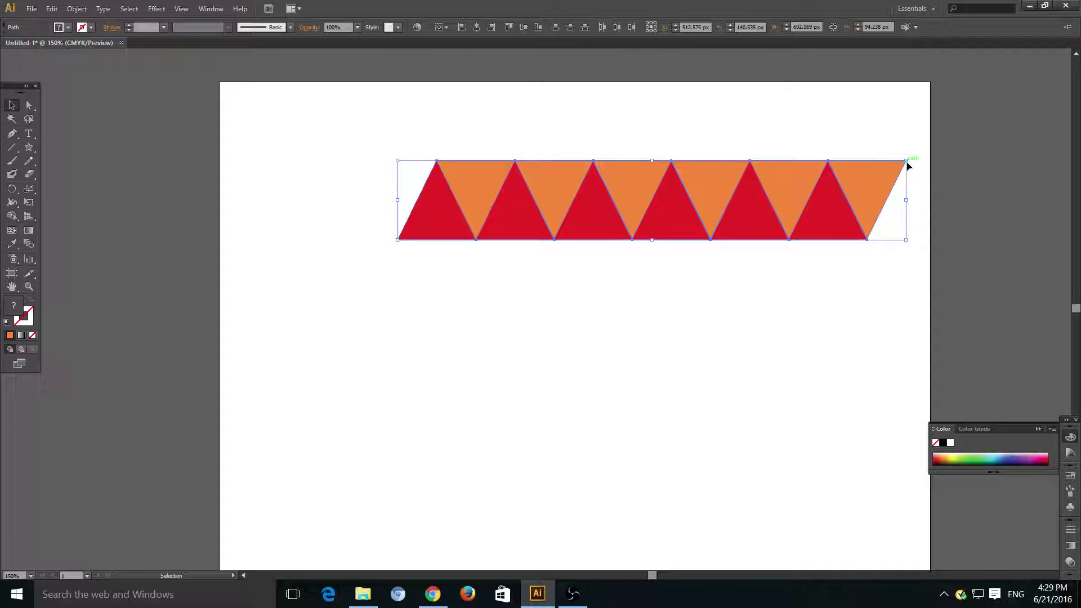
drag(905, 161, 577, 207)
Duplicate the scaled-down twelve-triangle strip and attach the copy to its right end, making a row of 24 triangles.
click(577, 273)
key(ctrl+v)
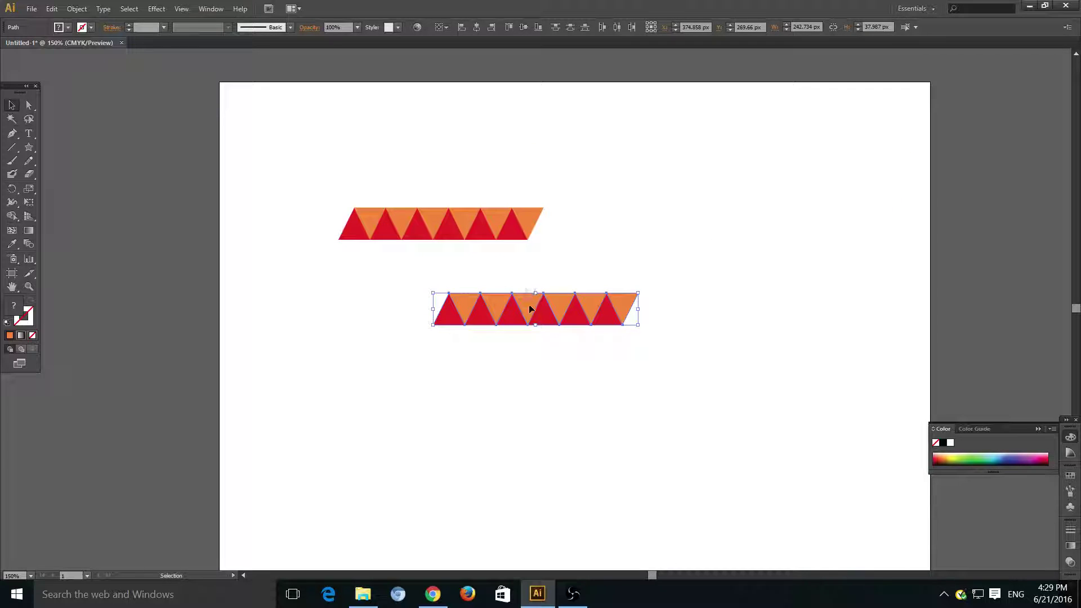
drag(535, 308, 624, 225)
click(625, 299)
Copy the 24-triangle row and attach the duplicate to its right end, extending the row to 48 triangles.
drag(756, 275, 295, 167)
key(ctrl+c)
key(ctrl+v)
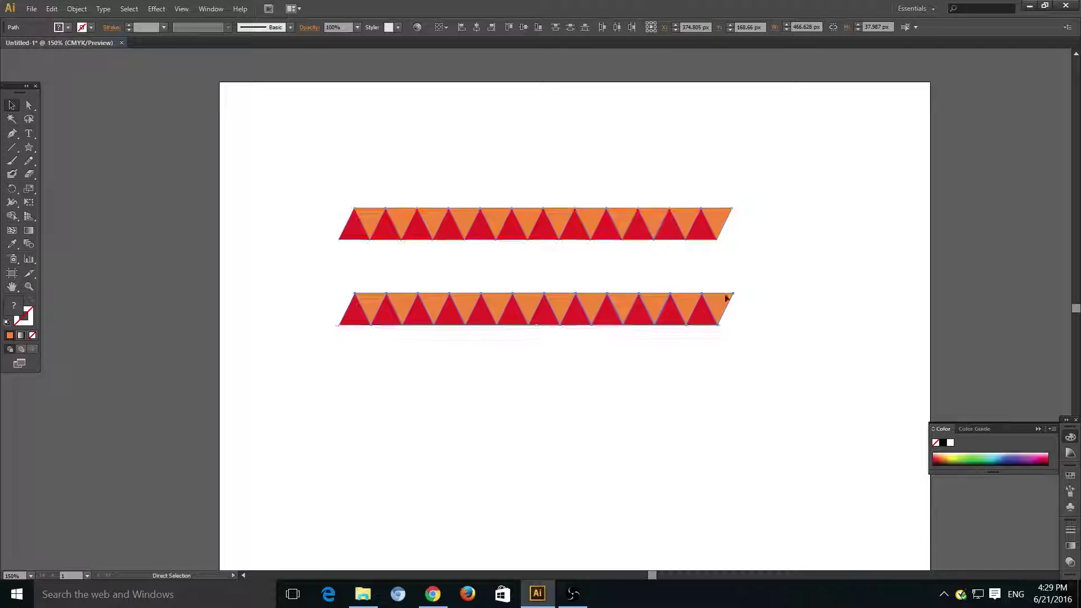
drag(572, 308, 947, 224)
click(845, 297)
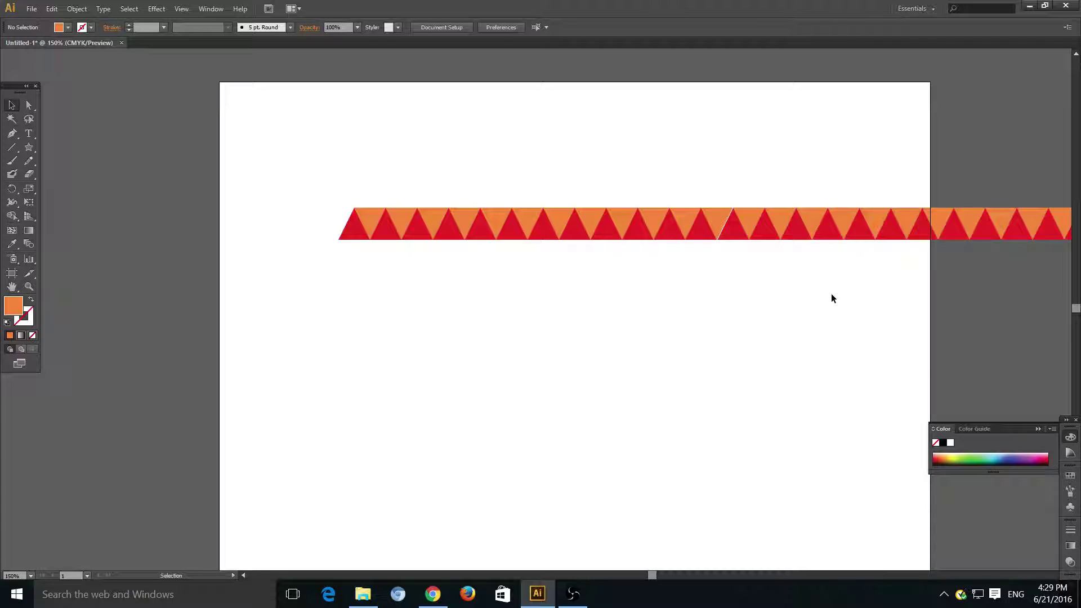
key(ctrl+z)
click(829, 284)
Move the whole 48-triangle row left and scale it down proportionally to about 747 by 31 px.
drag(256, 179, 1017, 301)
key(shift+Left)
key(shift+Left)
key(shift+Left)
key(shift+Left)
key(shift+Left)
key(shift+Left)
key(shift+Left)
key(shift+Left)
key(shift+Left)
key(shift+Left)
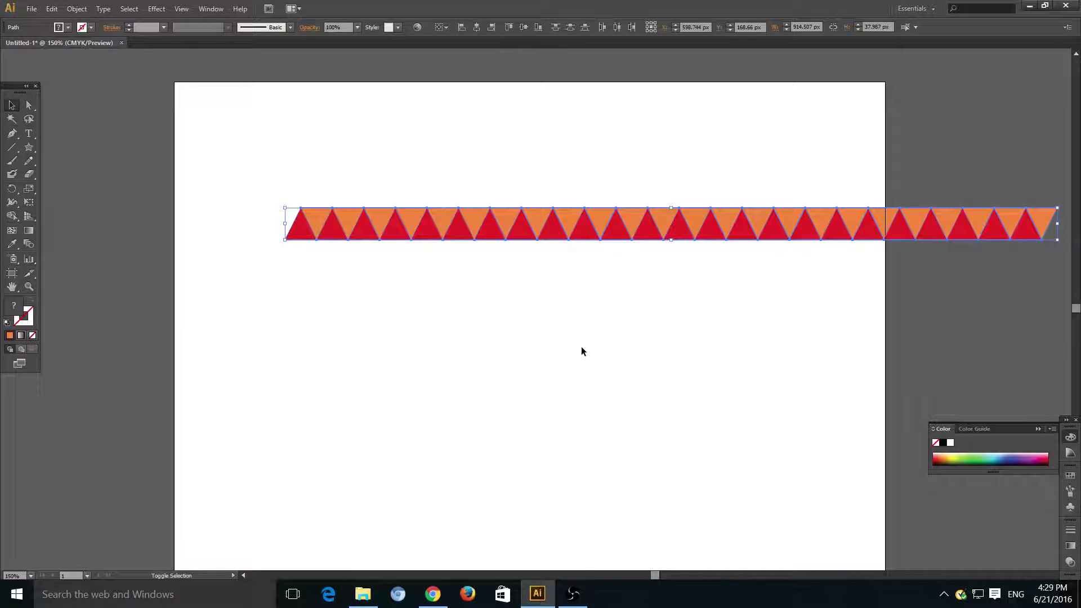
key(shift+Left)
drag(974, 208, 970, 213)
click(730, 331)
Duplicate the row and place the copy flush beneath it, shifted left so the slanted edges continue.
drag(813, 271, 201, 198)
key(ctrl+c)
key(ctrl+v)
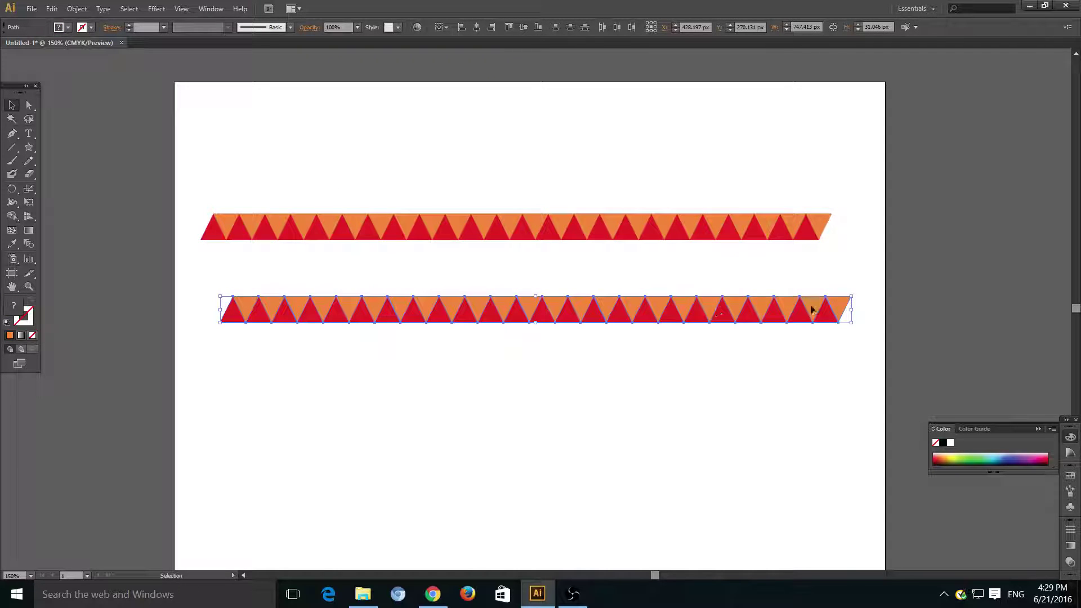
drag(811, 306, 782, 251)
click(782, 326)
Duplicate both rows and attach the copies flush below them, continuing the slant to form a four-row pattern.
key(a)
drag(831, 286, 200, 181)
key(ctrl+c)
key(ctrl+v)
drag(831, 295, 727, 262)
click(794, 375)
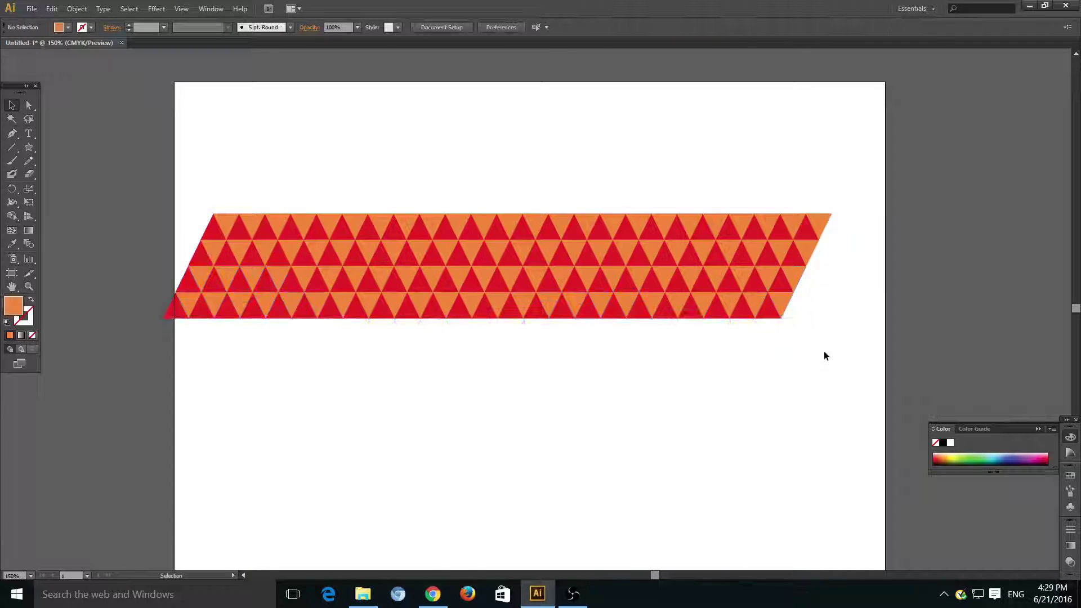
Shift the entire four-row triangle pattern right so that it lies fully inside the artboard.
drag(822, 343, 181, 191)
key(shift+Right)
key(shift+Right)
key(shift+Right)
key(shift+Right)
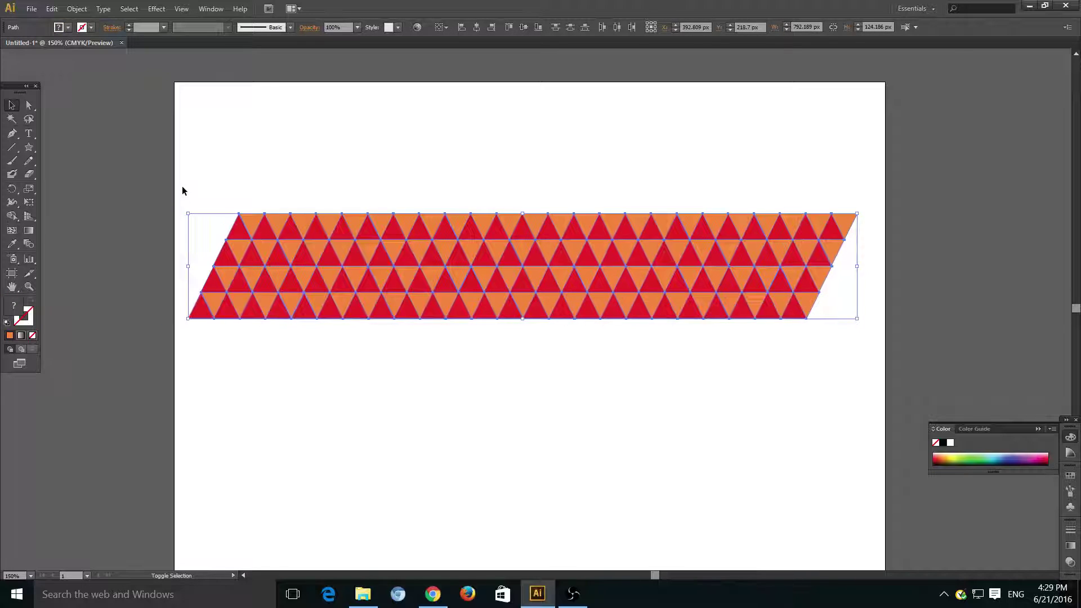
click(229, 456)
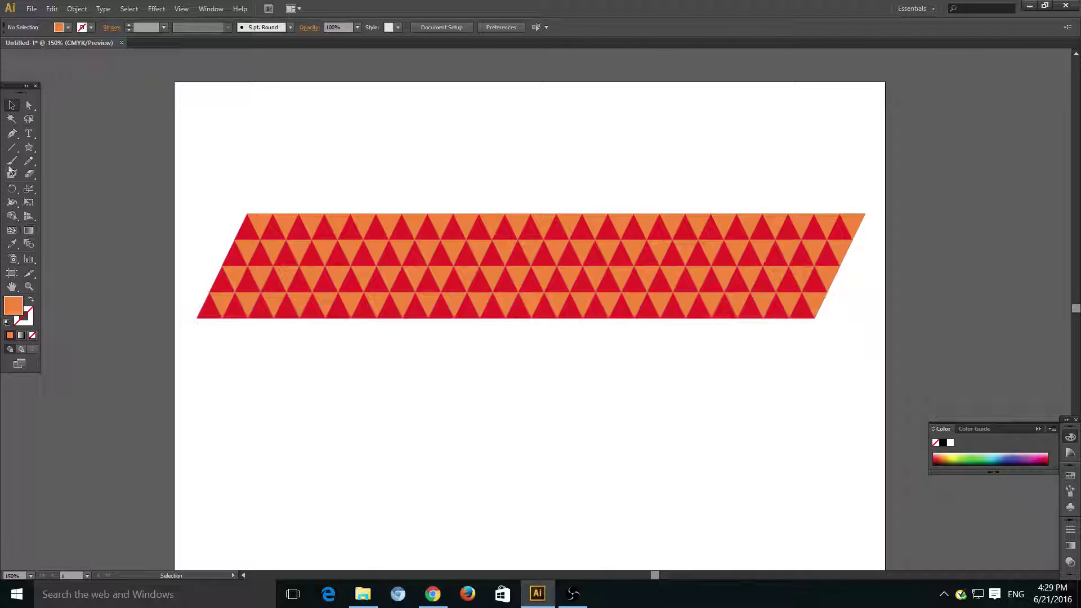
key(t)
click(314, 368)
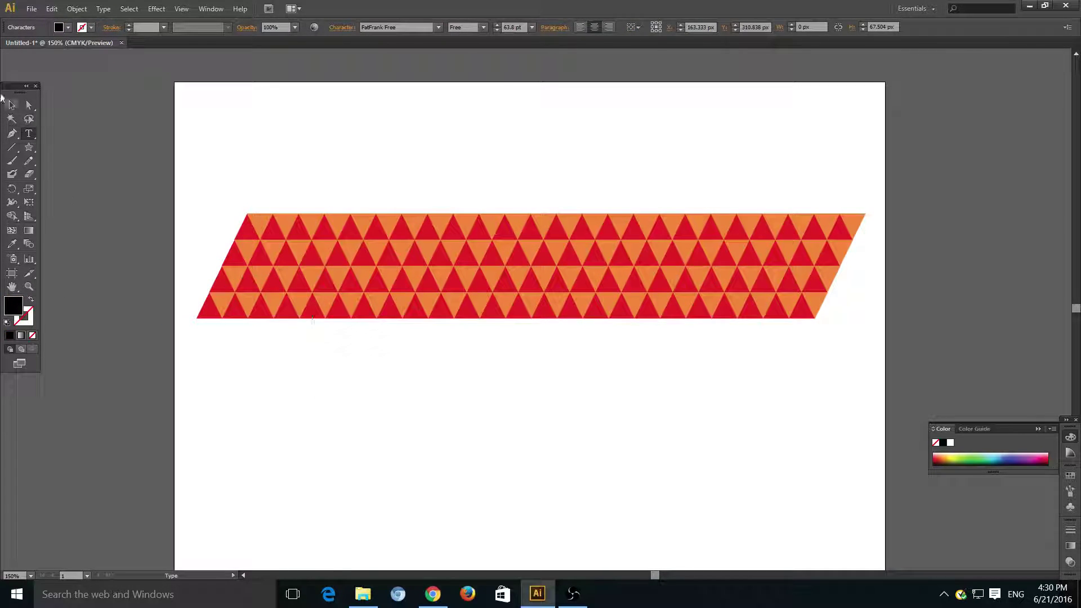
key(Escape)
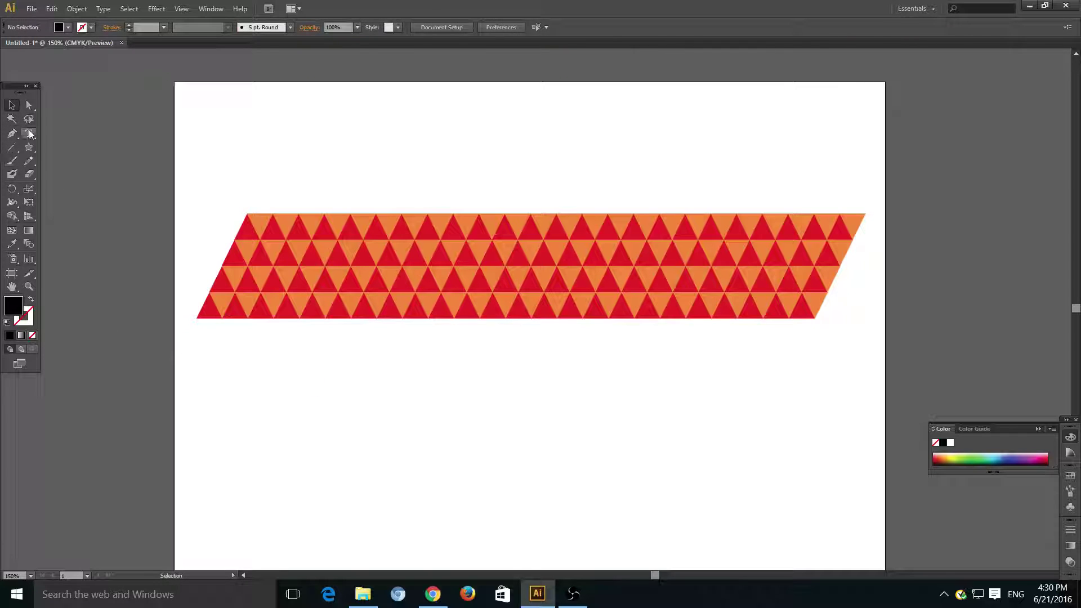
Add black point text below the pattern on two lines: "How to add pattern" and "into your typograhy!".
click(30, 134)
click(350, 392)
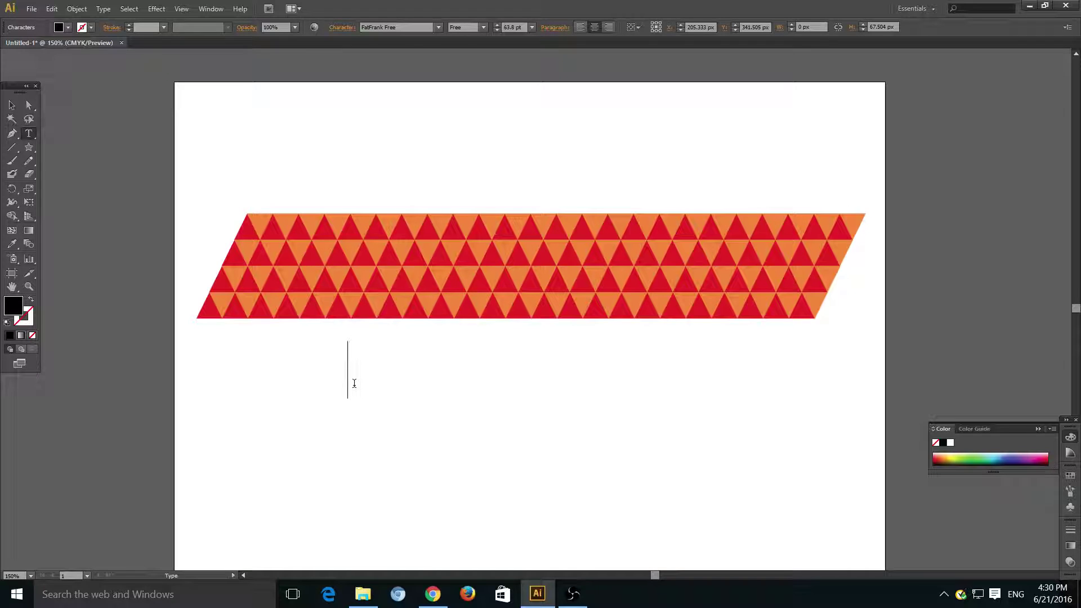
text(How to)
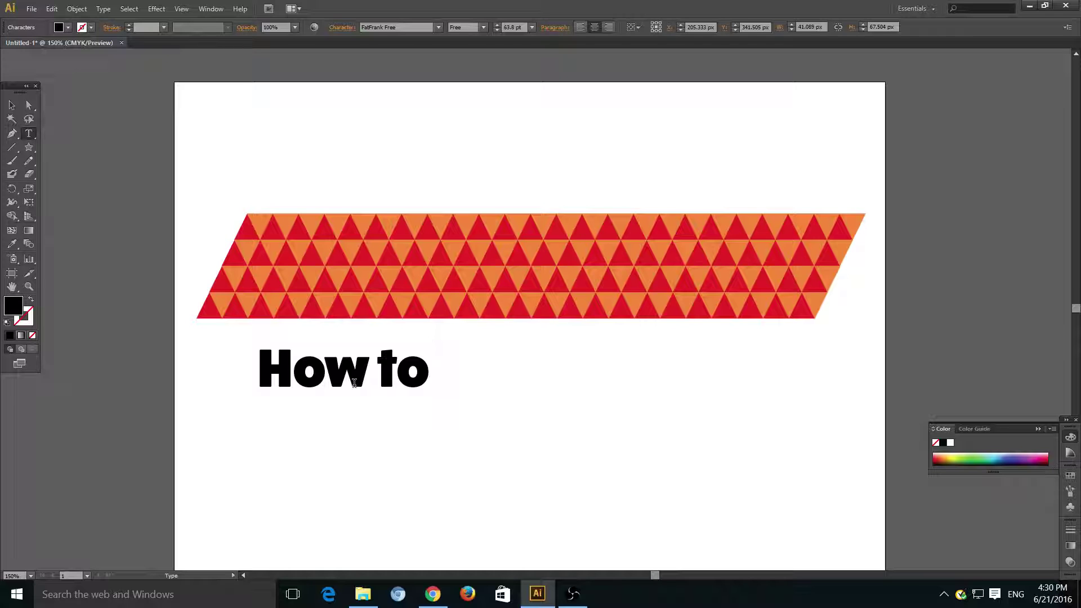
text( add )
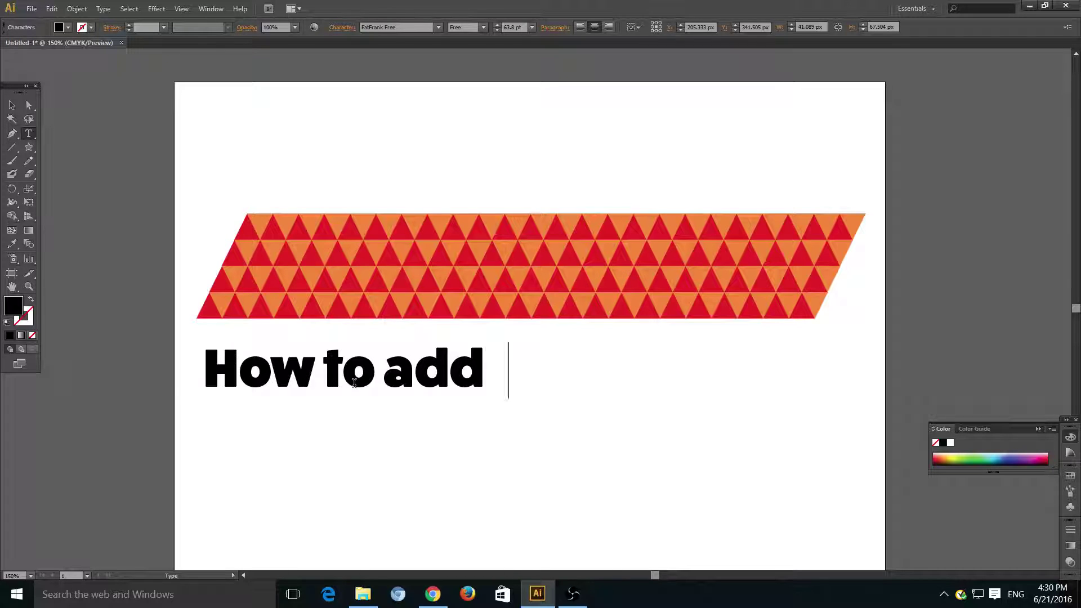
text(pattern into)
key(BackSpace)
key(BackSpace)
key(BackSpace)
key(BackSpace)
key(BackSpace)
key(Return)
text(into your typograhy!)
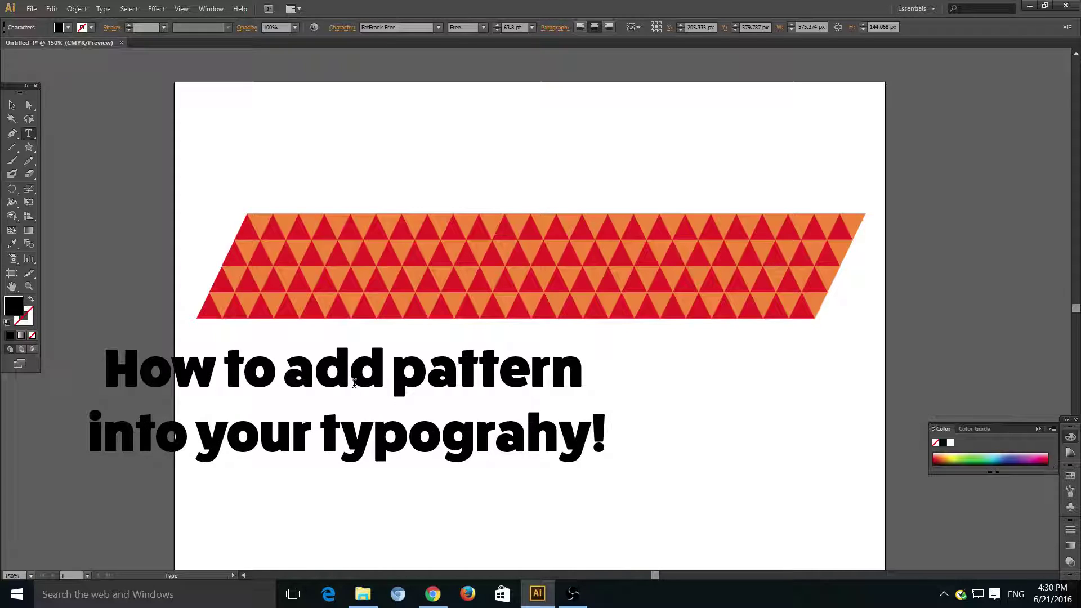
Move the two-line text up and right until it lies over the triangle pattern.
click(12, 106)
key(shift+Up)
key(shift+Right)
key(shift+Up)
key(shift+Right)
key(shift+Up)
key(shift+Right)
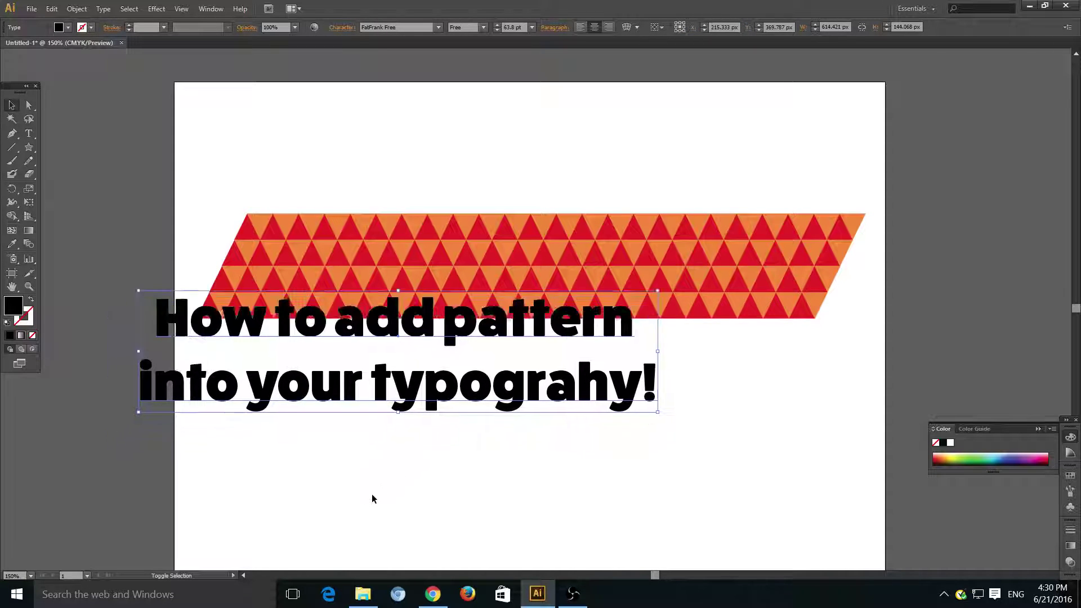
Scale the text down to about 543 by 127 px and position it within the height of the triangle pattern.
key(shift+Up)
key(shift+Up)
key(shift+Up)
key(shift+Up)
key(shift+Up)
key(shift+Up)
key(shift+Up)
key(shift+Up)
key(shift+Up)
key(shift+Up)
key(shift+Right)
key(shift+Right)
key(shift+Right)
key(shift+Right)
key(shift+Right)
key(shift+Right)
key(shift+Right)
key(shift+Right)
key(shift+Right)
key(shift+Right)
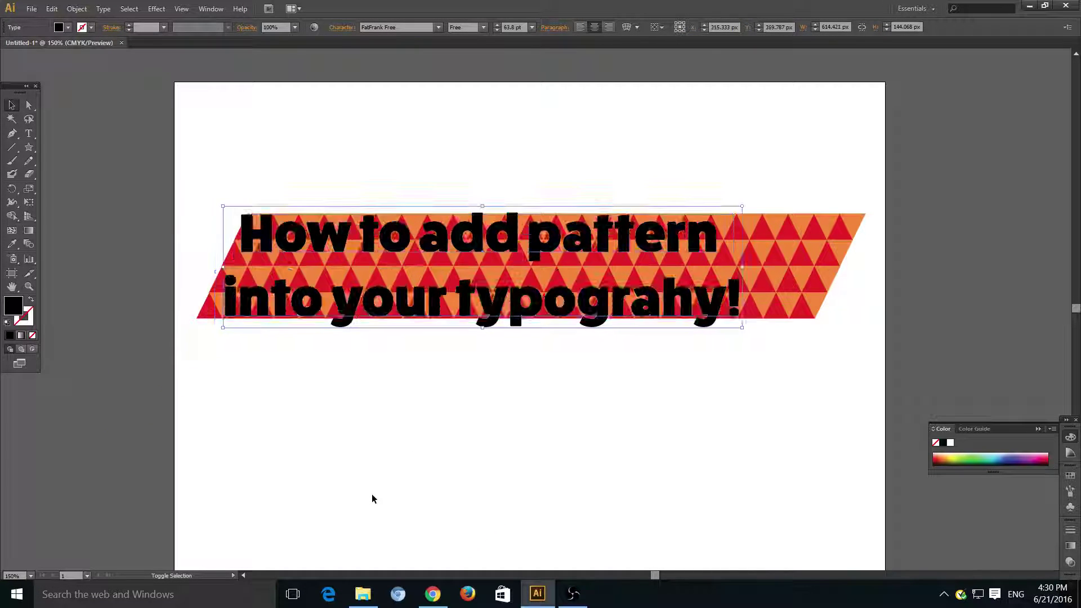
drag(742, 206, 690, 212)
key(shift+Up)
key(shift+Right)
key(shift+Down)
key(shift+Right)
key(shift+Right)
key(shift+Right)
key(shift+Right)
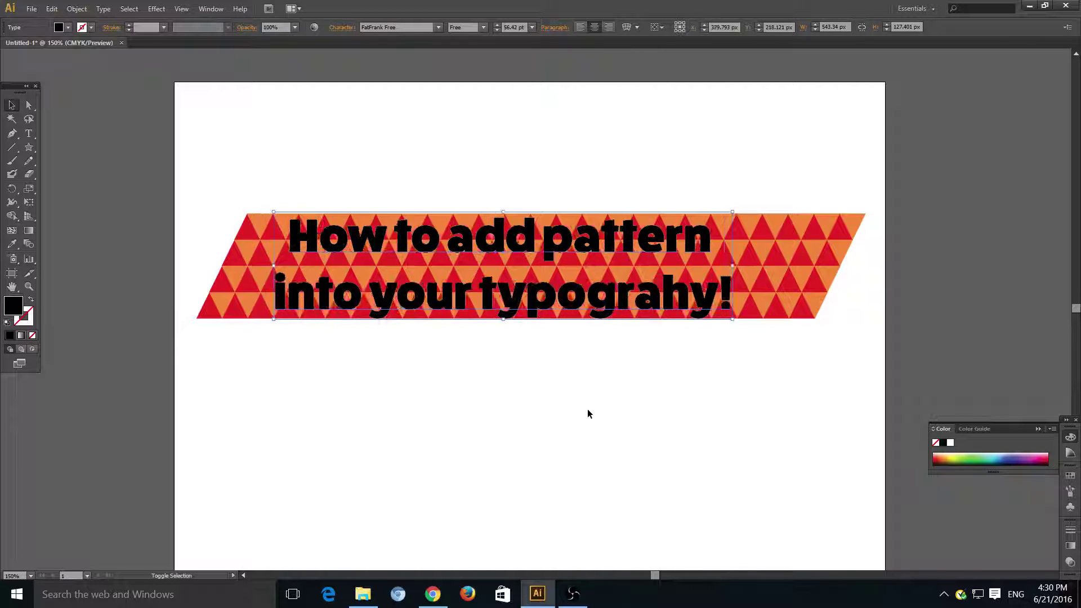
key(shift+Right)
click(710, 391)
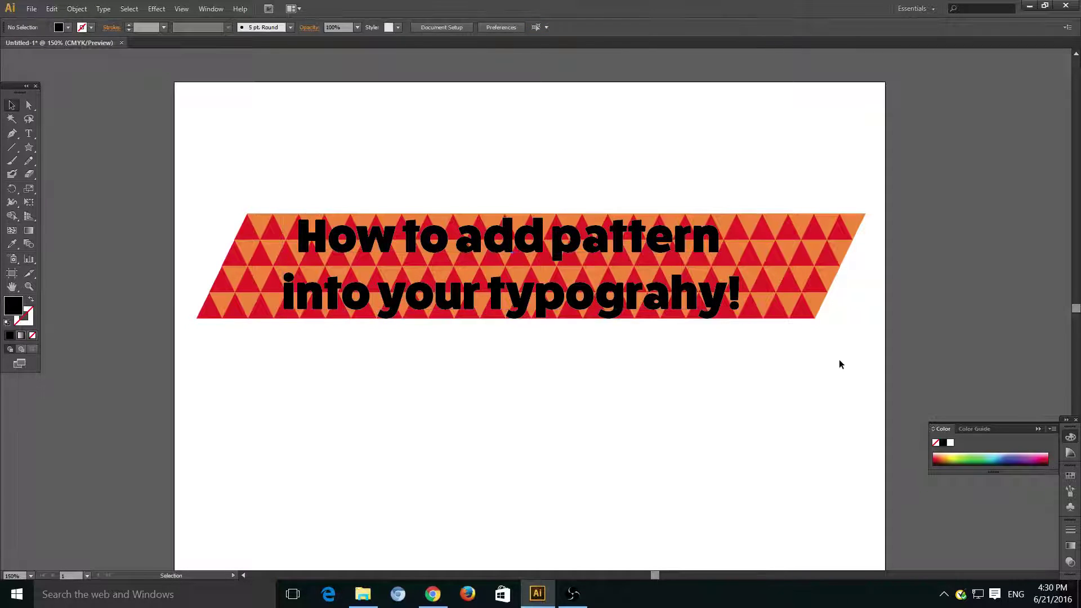
Select the text together with all pattern triangles and make a clipping mask so the pattern fills the letters.
drag(845, 361, 177, 160)
right_click(499, 233)
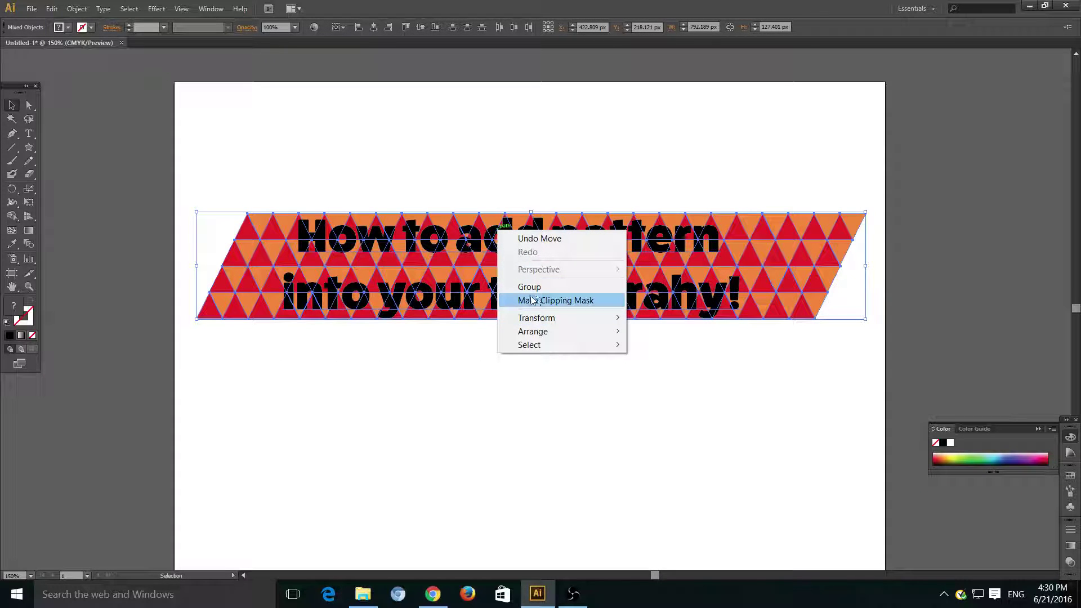
click(532, 300)
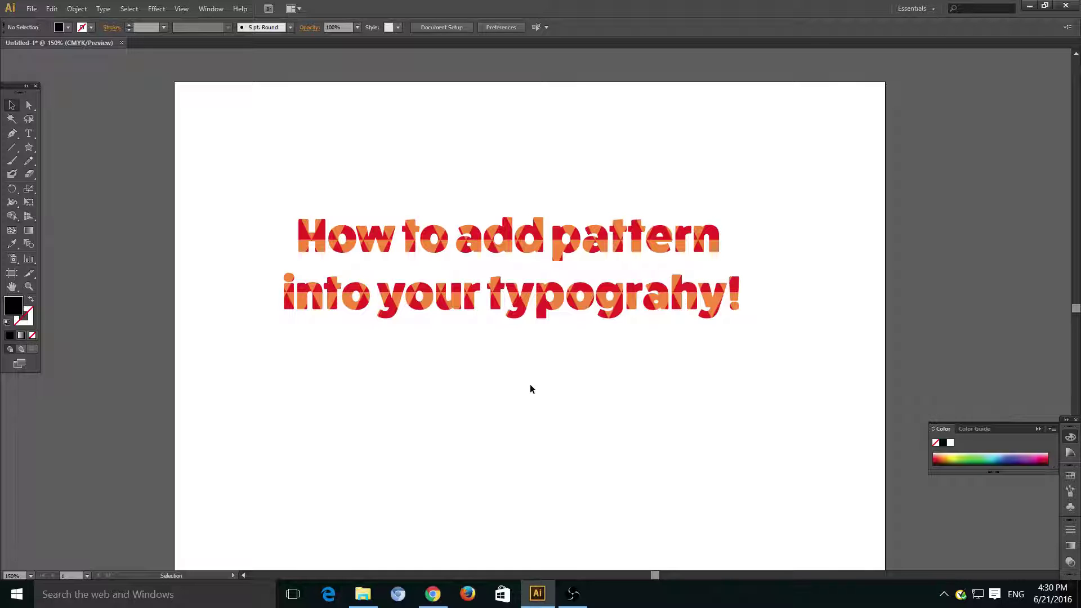
Enlarge the patterned text to about 688 by 161 px and move it toward the middle of the artboard.
drag(734, 309, 837, 441)
key(shift+Left)
key(shift+Down)
key(shift+Down)
key(shift+Down)
key(shift+Down)
key(shift+Down)
key(shift+Down)
key(shift+Right)
click(638, 492)
Move the patterned text slightly upward on the artboard.
scroll(638, 493, down, 1)
scroll(639, 493, down, 4)
scroll(638, 494, up, 1)
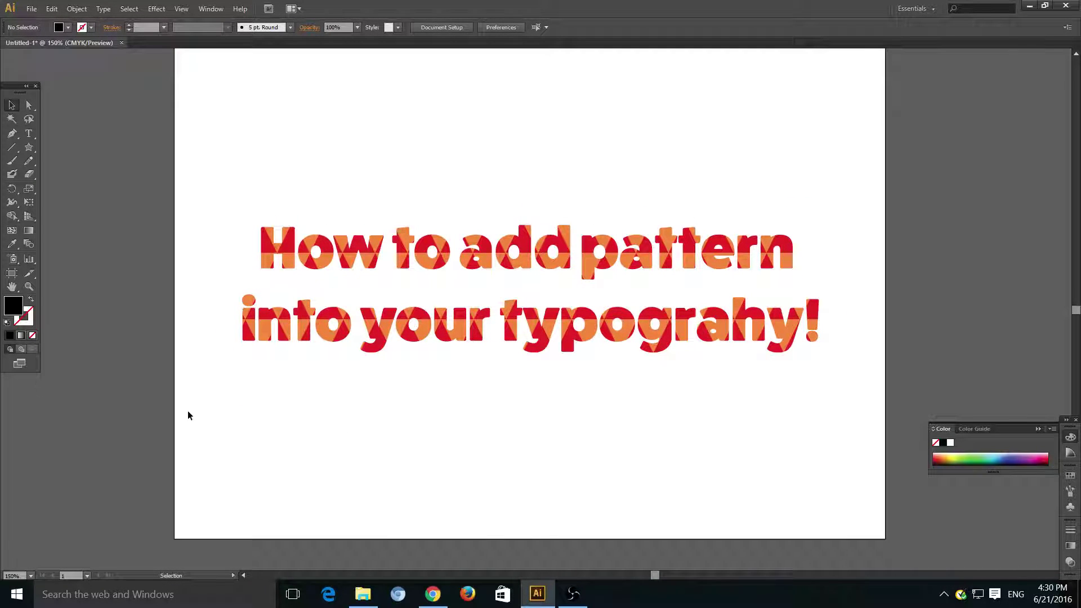
scroll(185, 411, up, 1)
click(300, 282)
click(361, 441)
scroll(360, 442, up, 1)
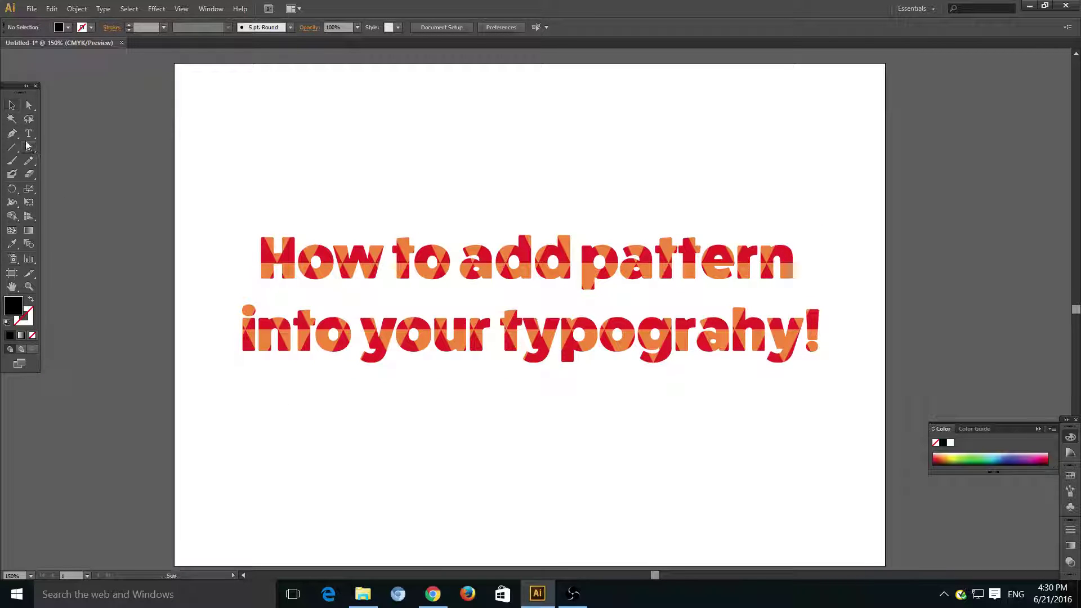
Draw a rectangle covering the whole artboard, fill it light yellow and place it behind the patterned text.
drag(29, 147, 70, 147)
drag(180, 64, 885, 528)
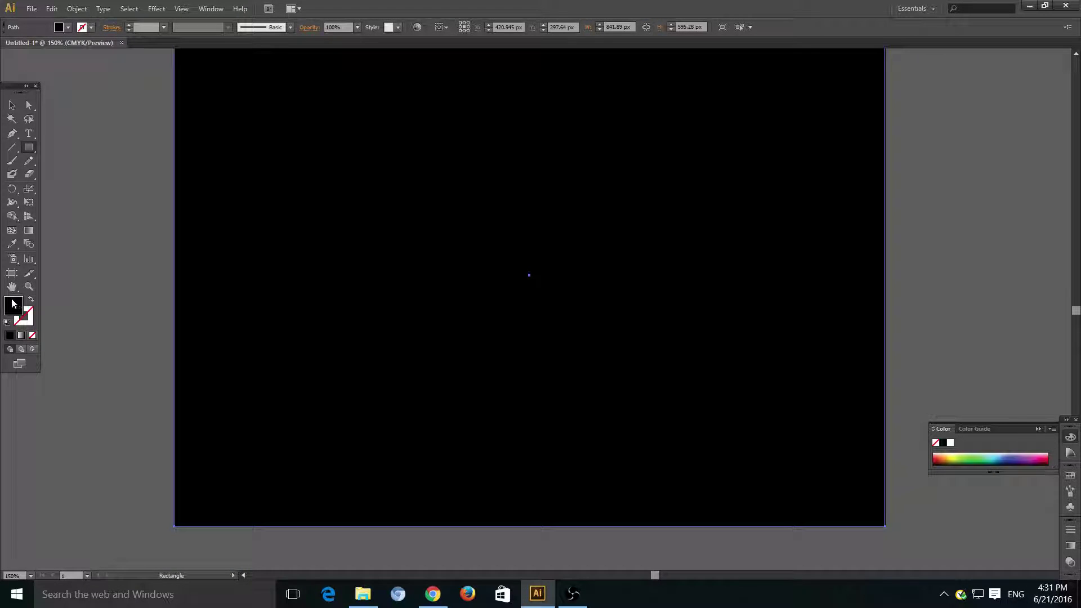
double_click(12, 305)
drag(870, 465, 865, 503)
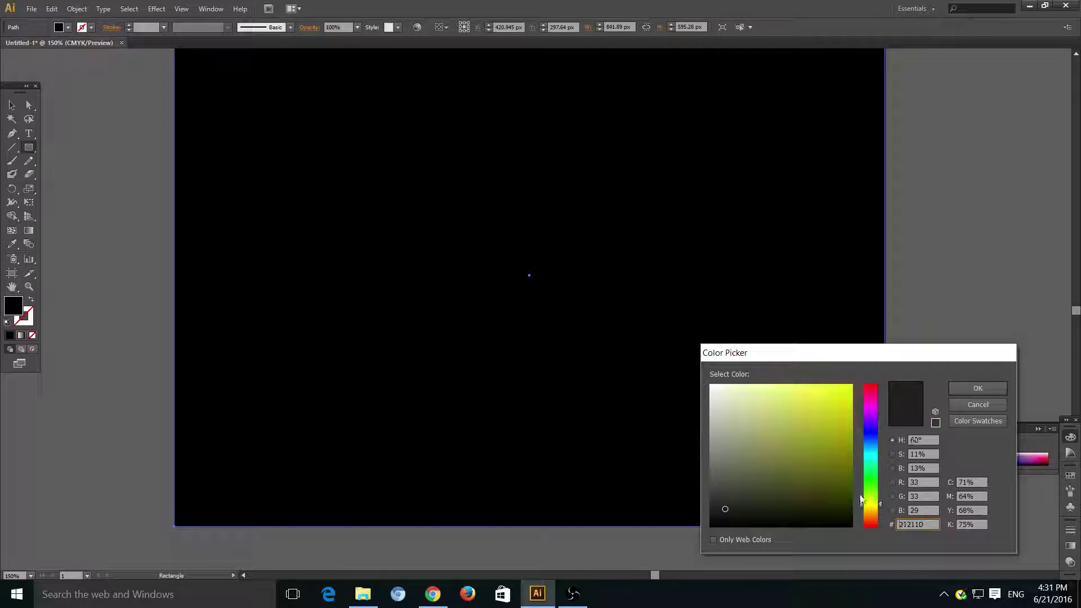
click(799, 385)
click(960, 390)
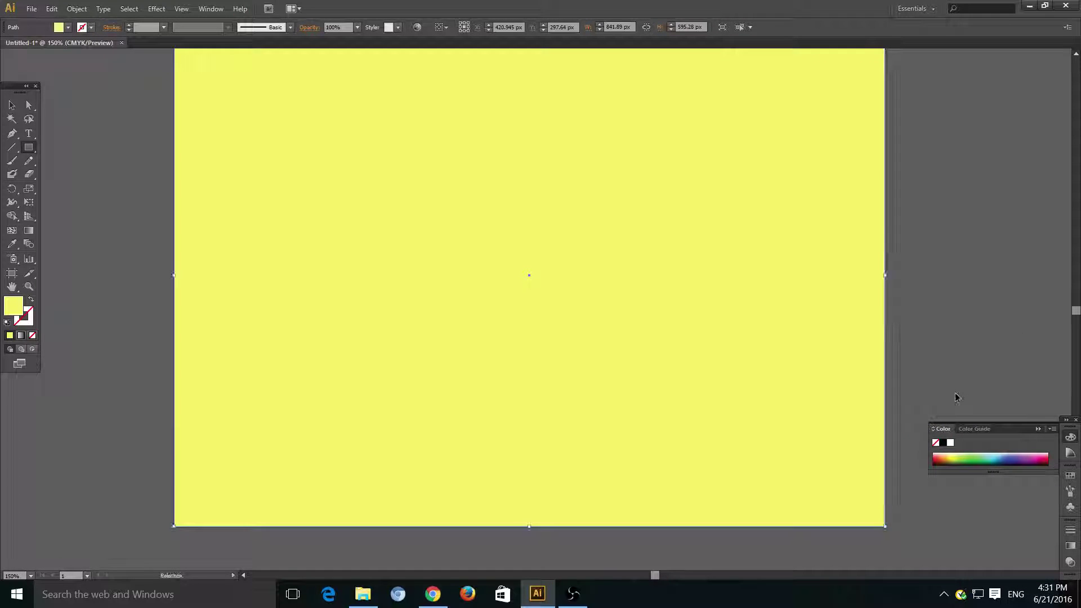
Set the background rectangle's fill to the warm yellow FFCF64.
double_click(13, 305)
drag(871, 504, 871, 516)
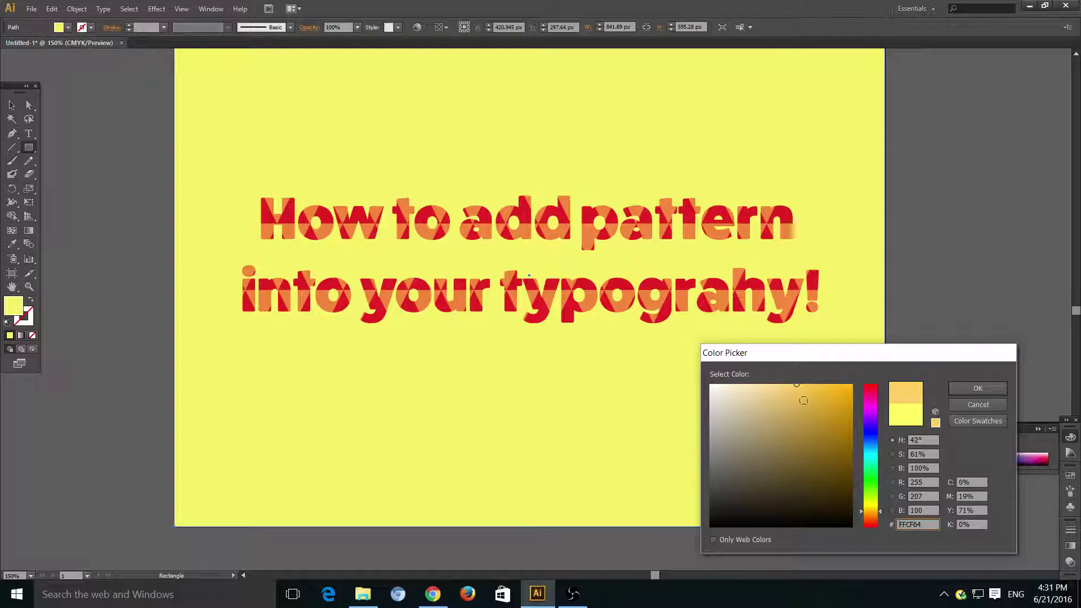
click(967, 390)
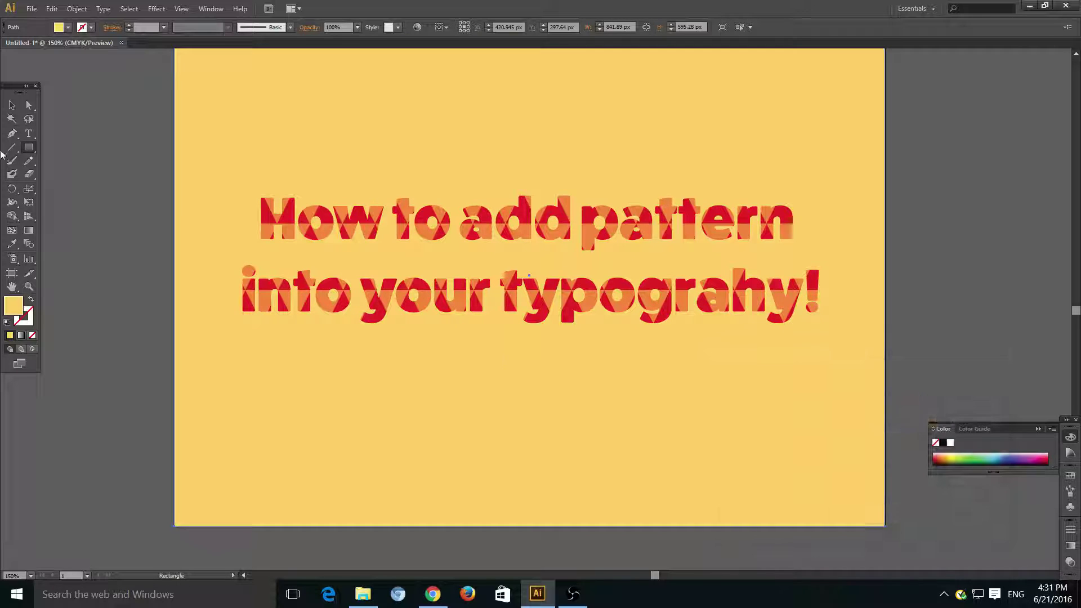
click(11, 106)
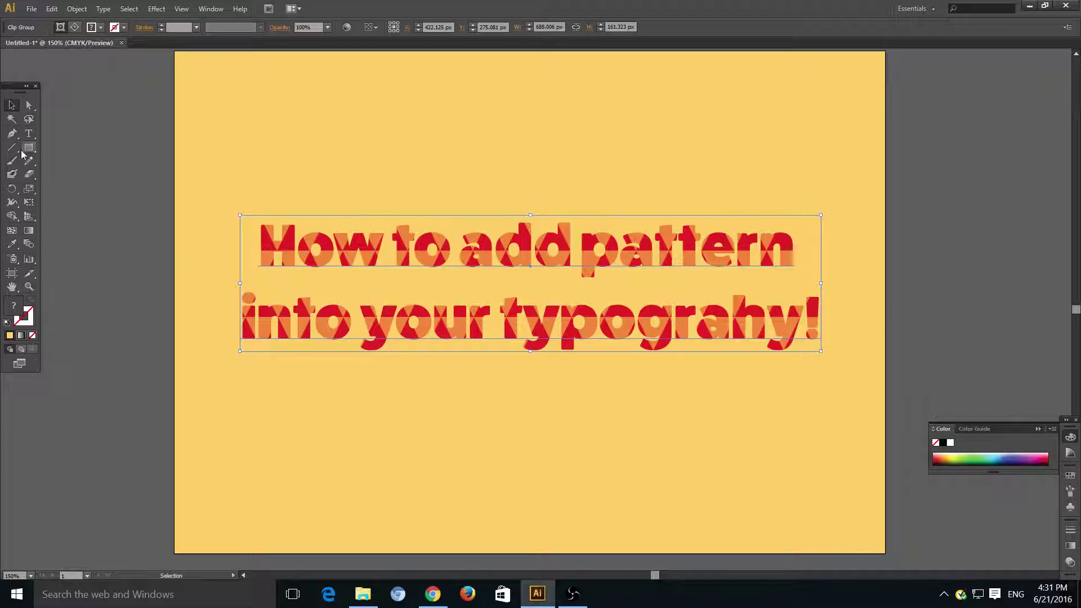
Draw a white rectangle about 729 by 179 px around the text and place it between the text and the background.
drag(22, 152, 53, 146)
drag(223, 214, 838, 365)
click(951, 442)
key(ctrl+shift+bracketleft)
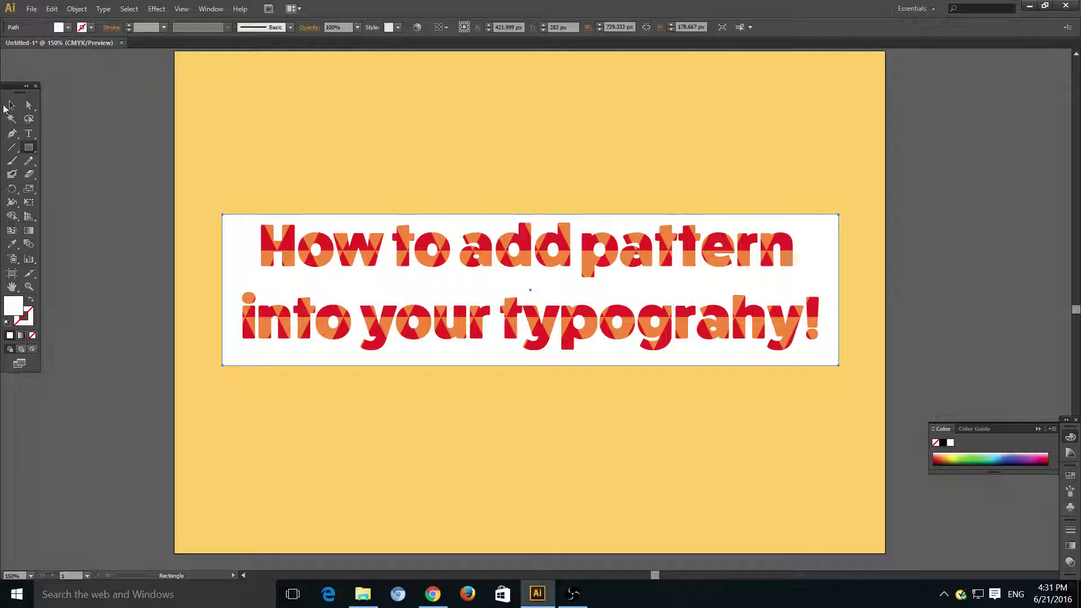
click(9, 105)
click(159, 385)
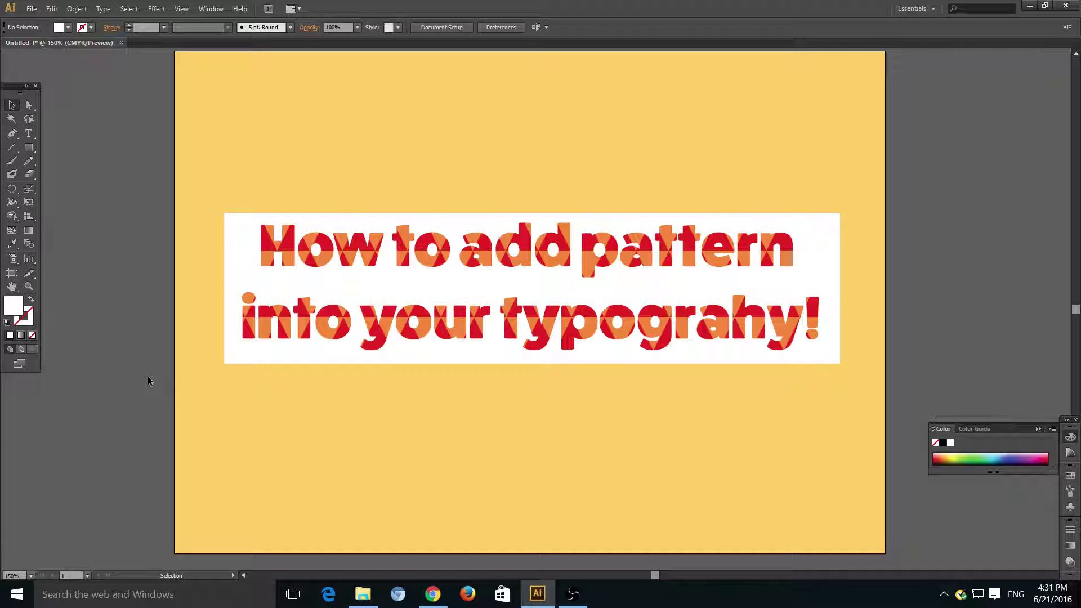
Nudge the white box and patterned text slightly left, and move the text down 3 px within the box.
click(226, 265)
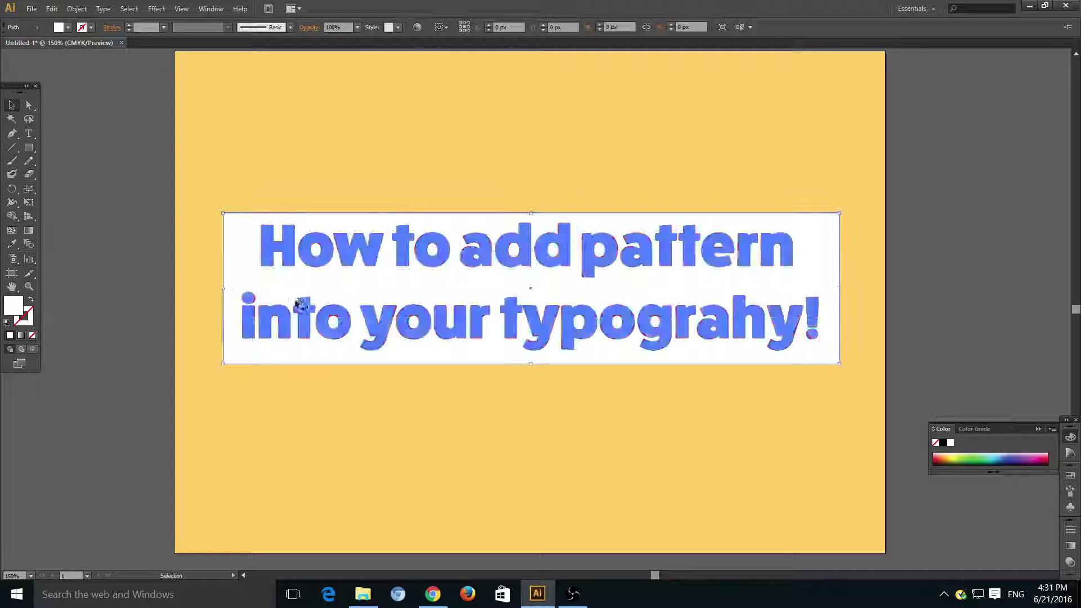
click(139, 271)
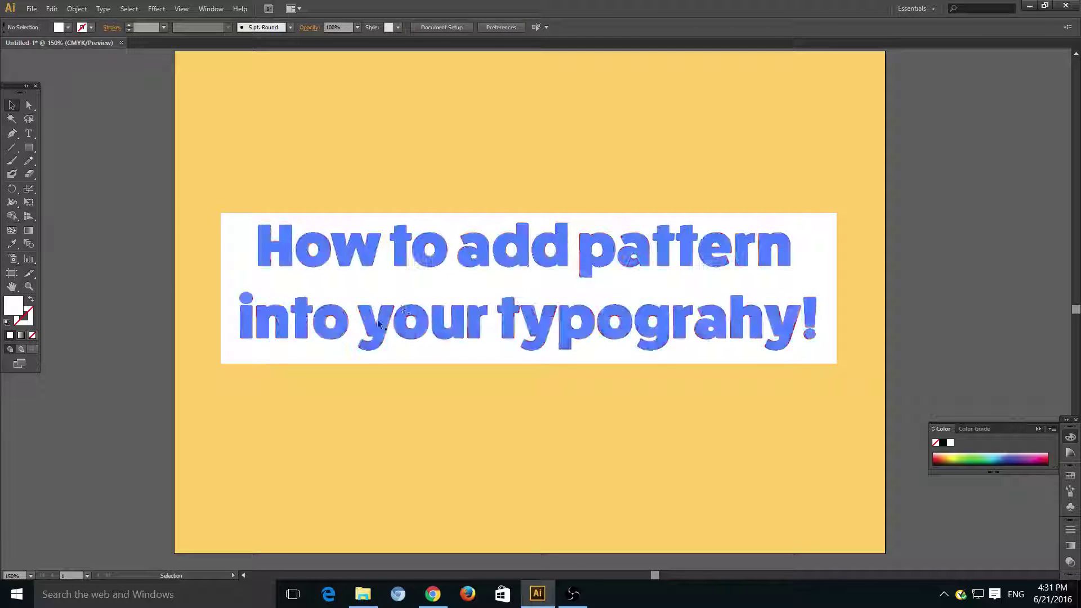
click(408, 270)
key(Down)
key(Down)
click(92, 271)
click(431, 266)
key(Down)
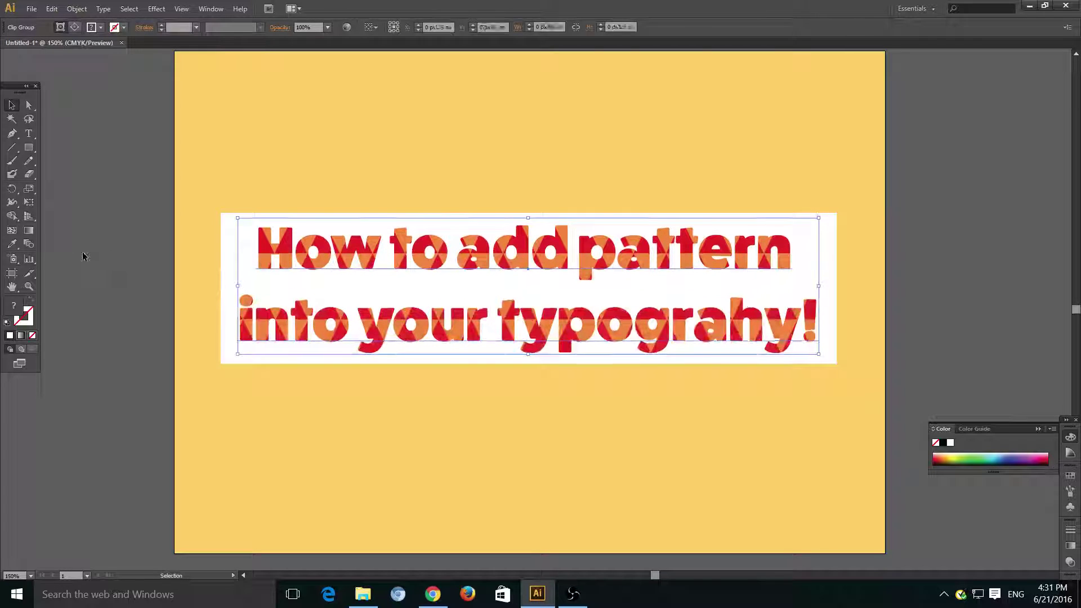
click(83, 254)
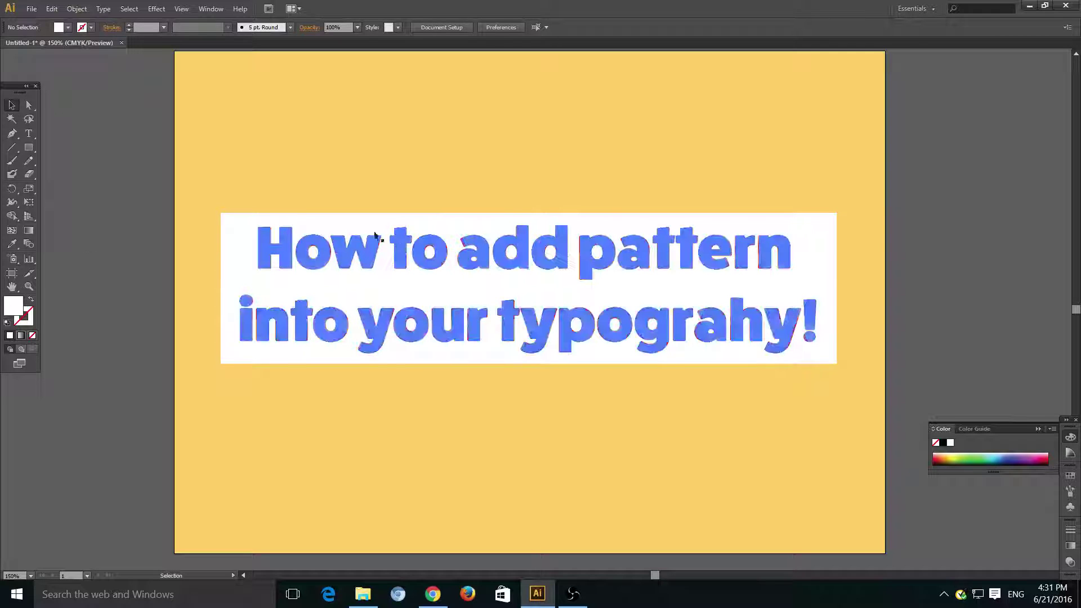
click(445, 241)
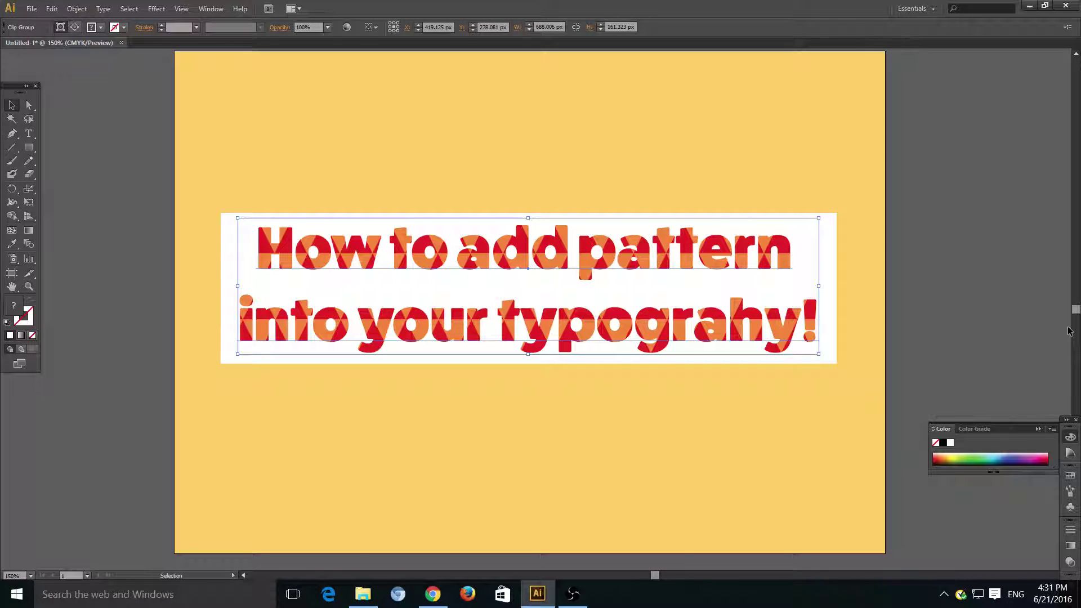